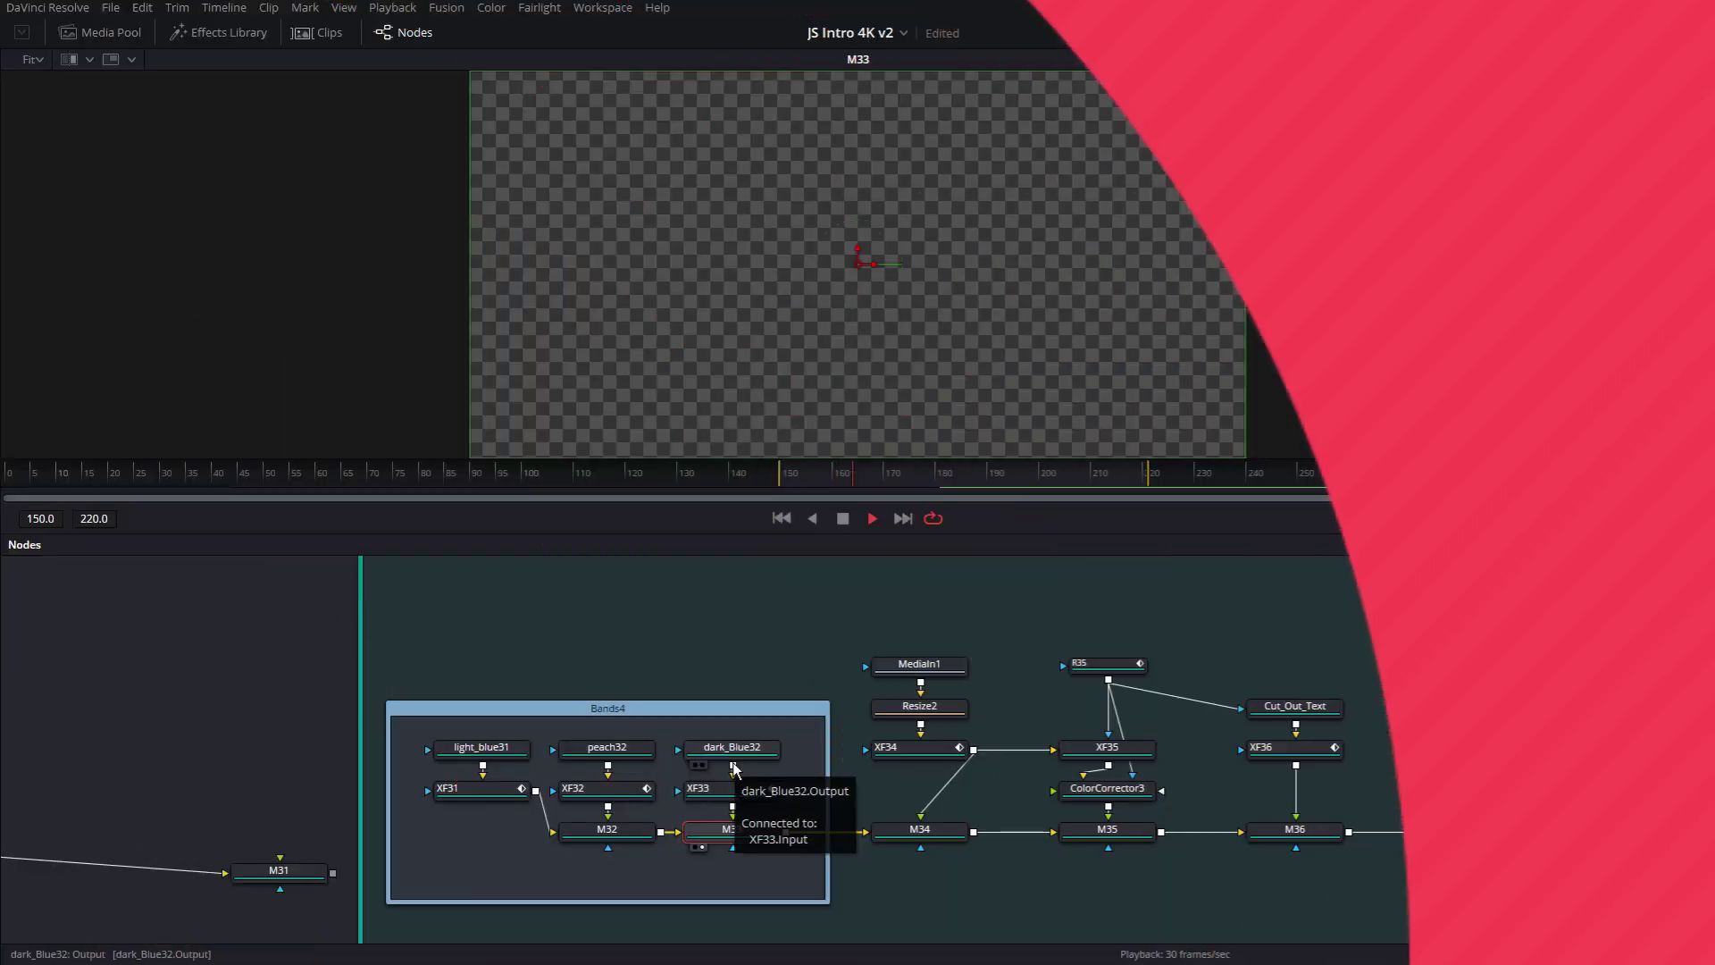
Step: Load the M33 merge into the viewer and pan the node graph left to later nodes
left_click(746, 829)
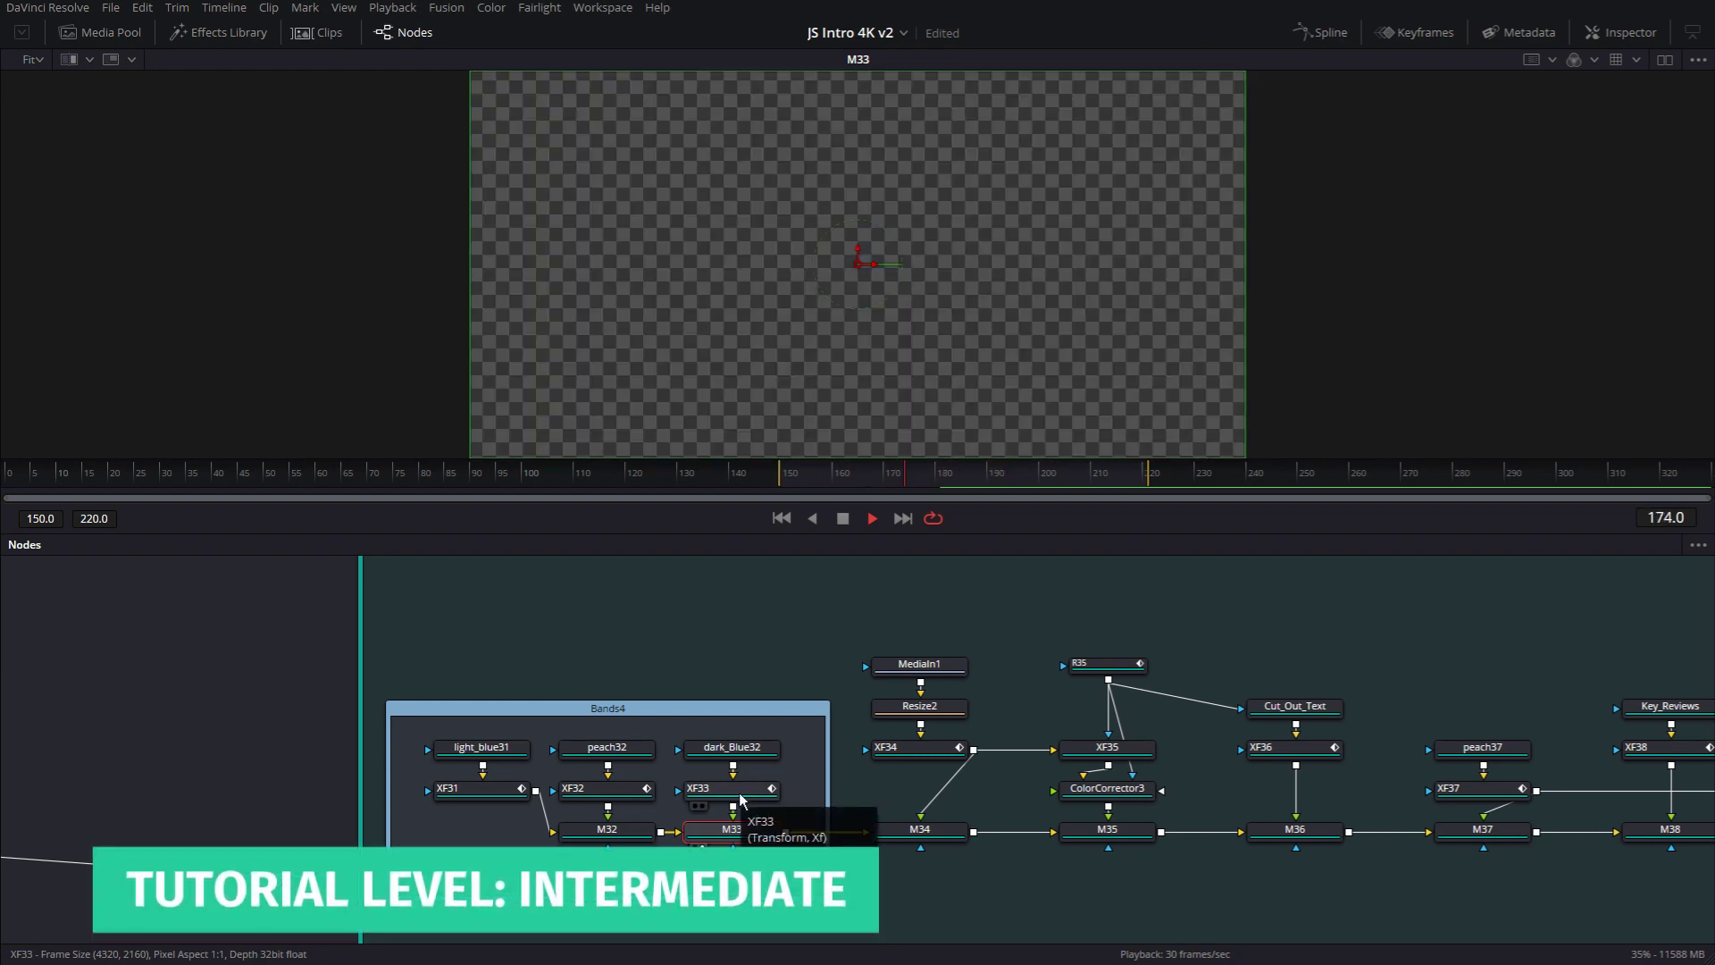
left_click_drag(1085, 892, 828, 880)
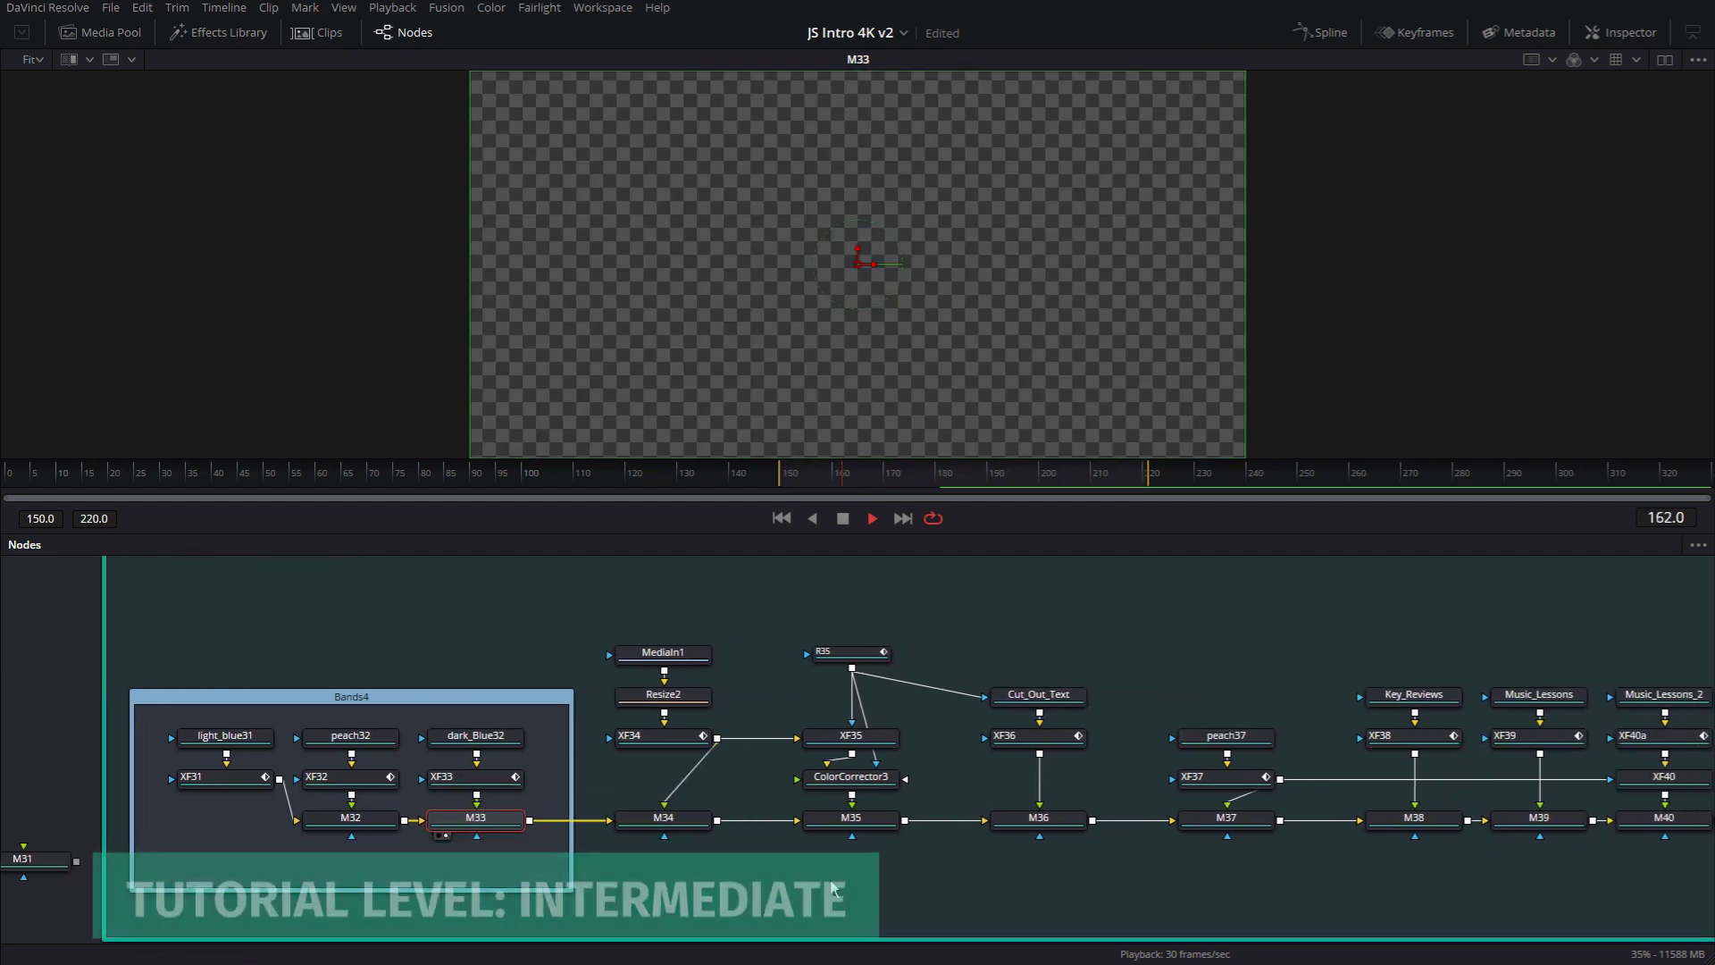
Step: Load the M34 merge into the viewer, then inspect the XF34 transform
left_click(676, 829)
key("1")
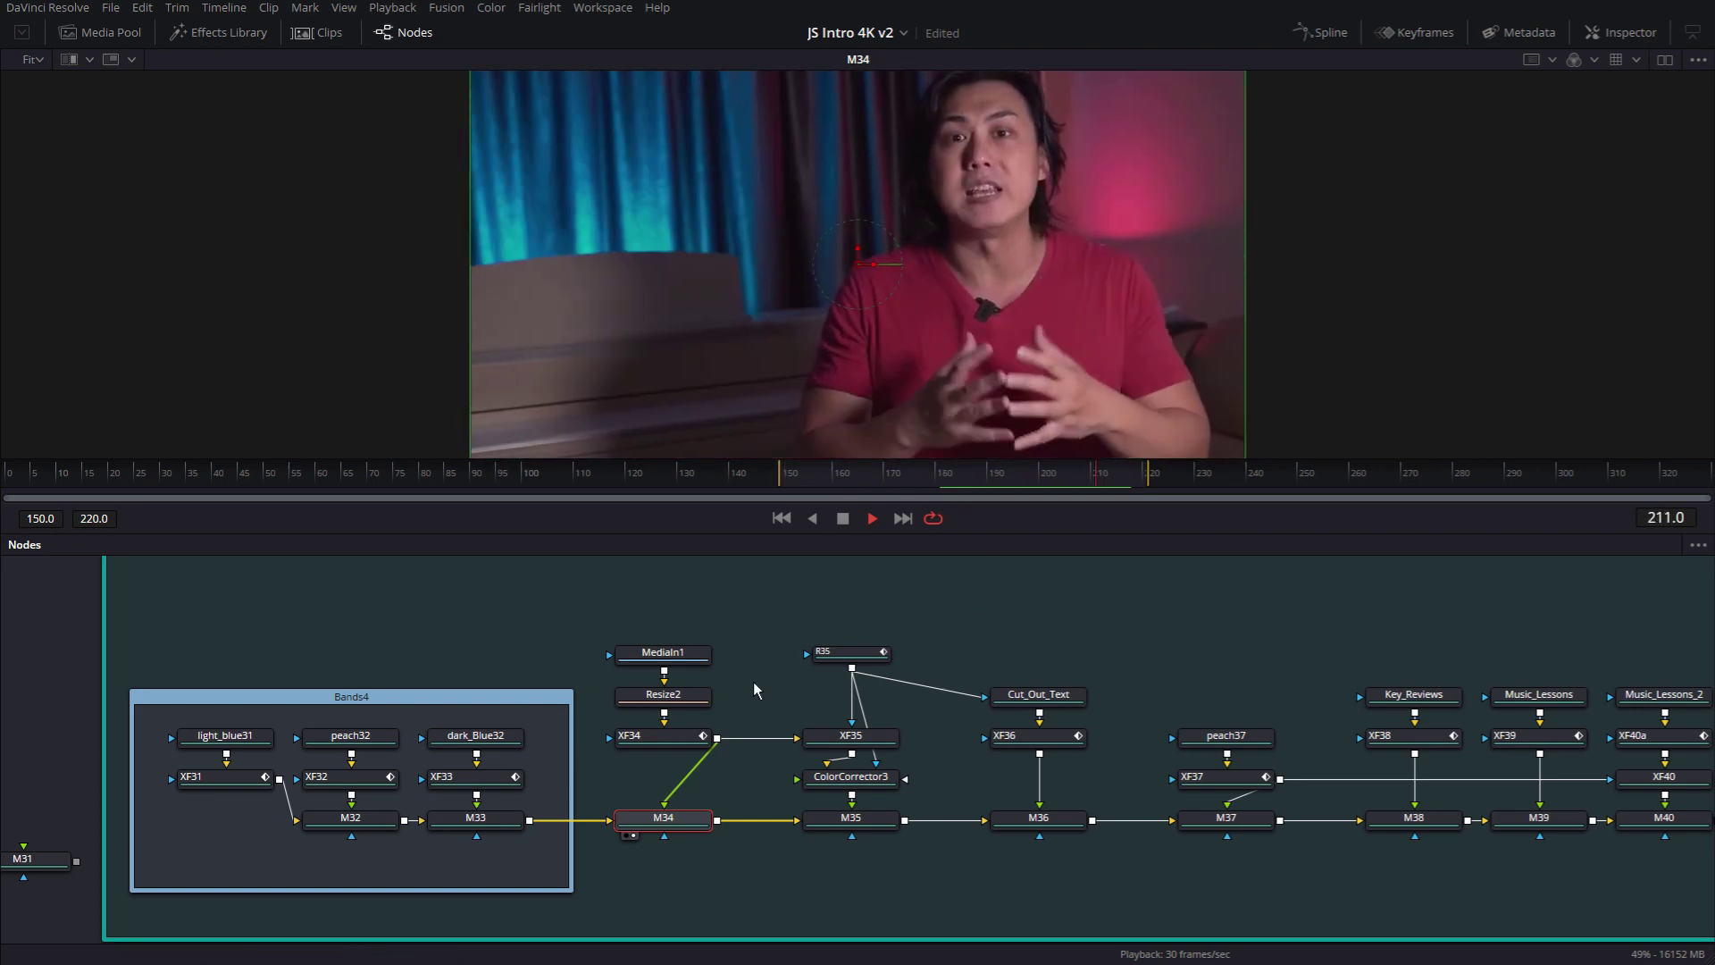
left_click(661, 735)
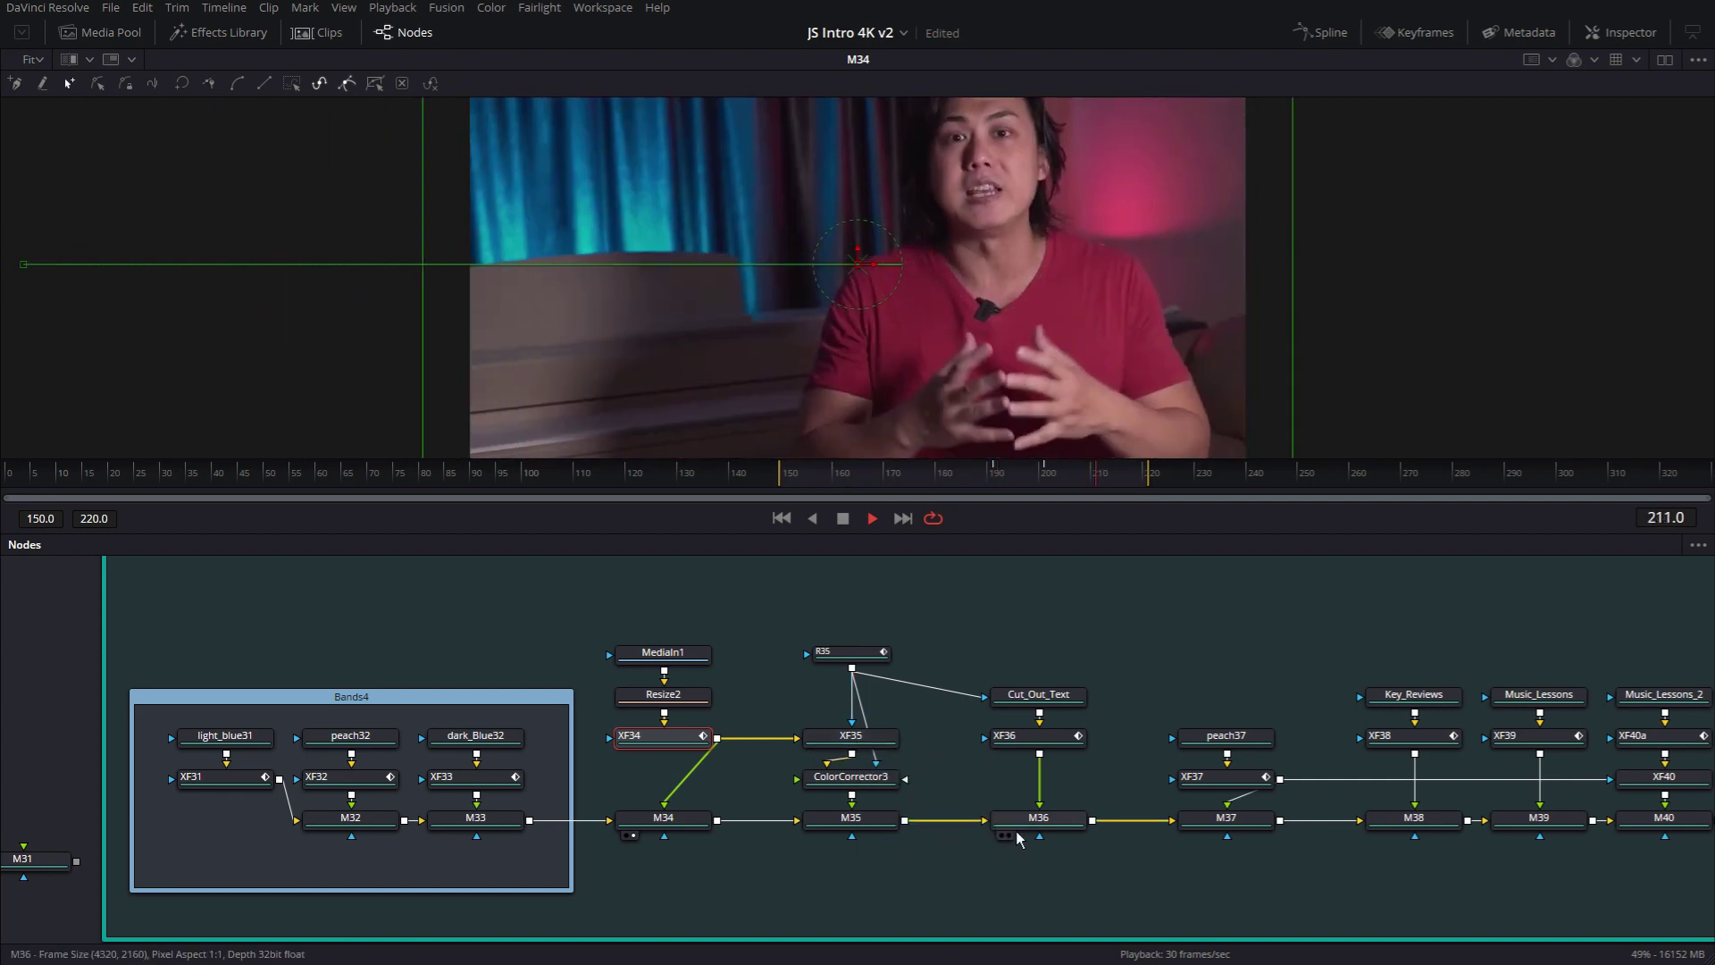
Step: View the M36 merge, then pan the node graph left toward M41 and Text41
left_click(1039, 819)
key("1")
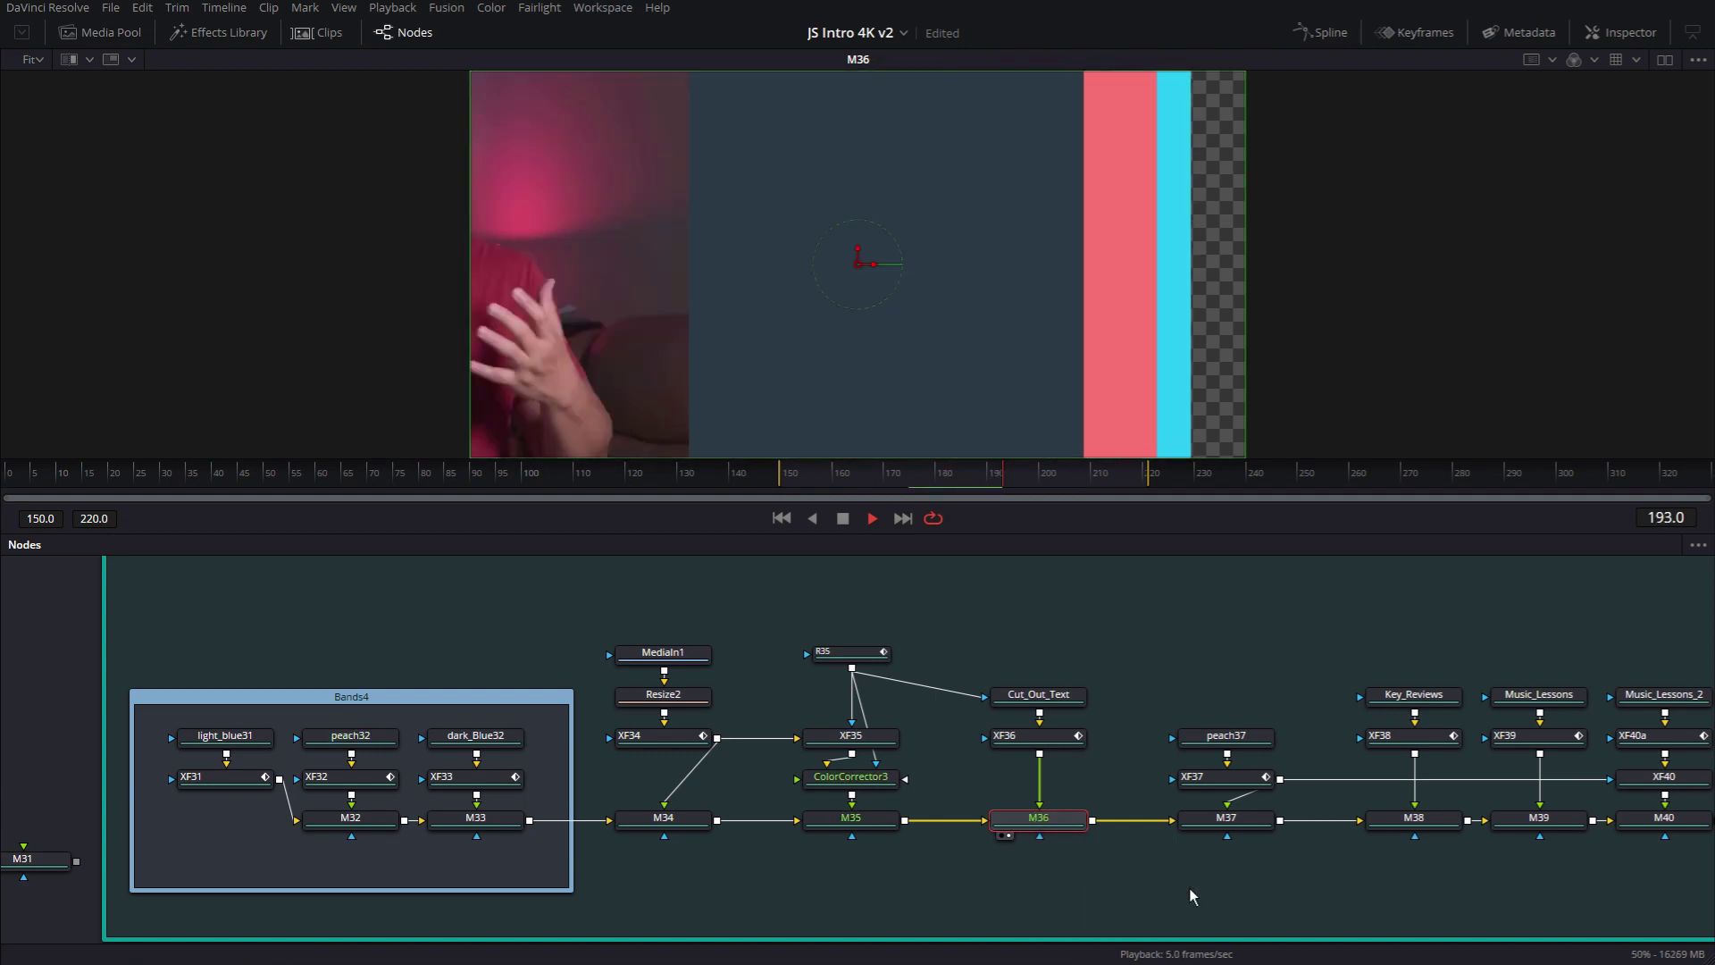
left_click_drag(1273, 890, 960, 902)
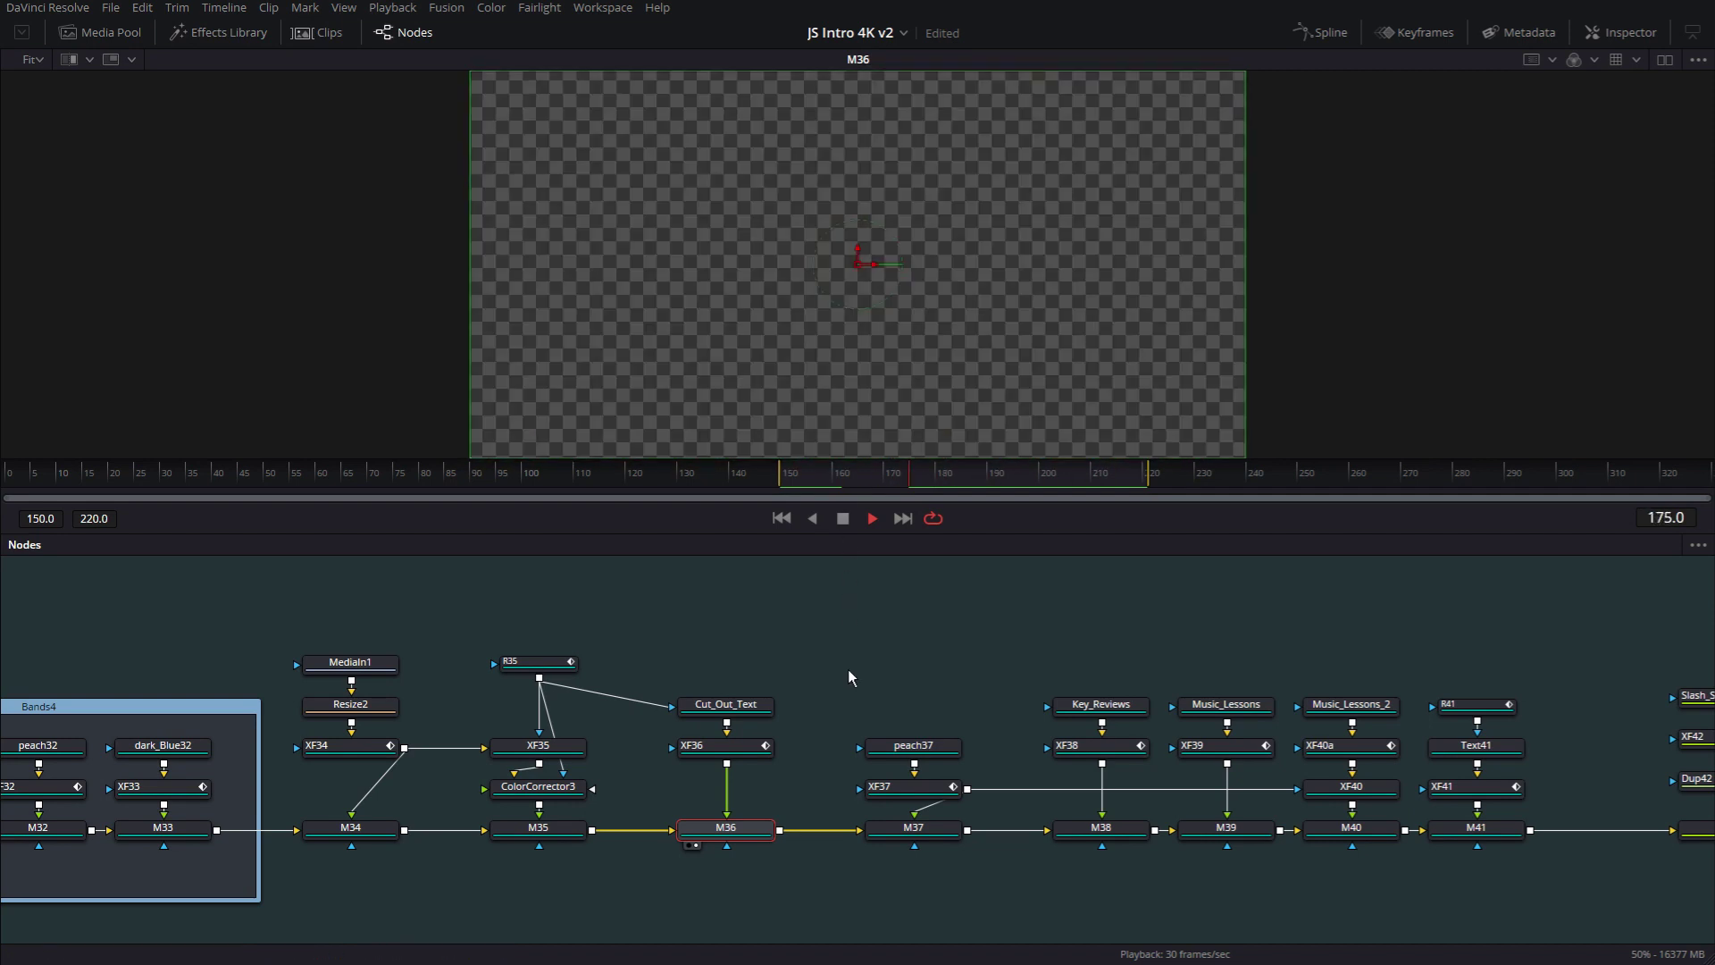
Step: Shift the node graph past M41 and load the M37 merge into the viewer
left_click_drag(946, 668, 721, 654)
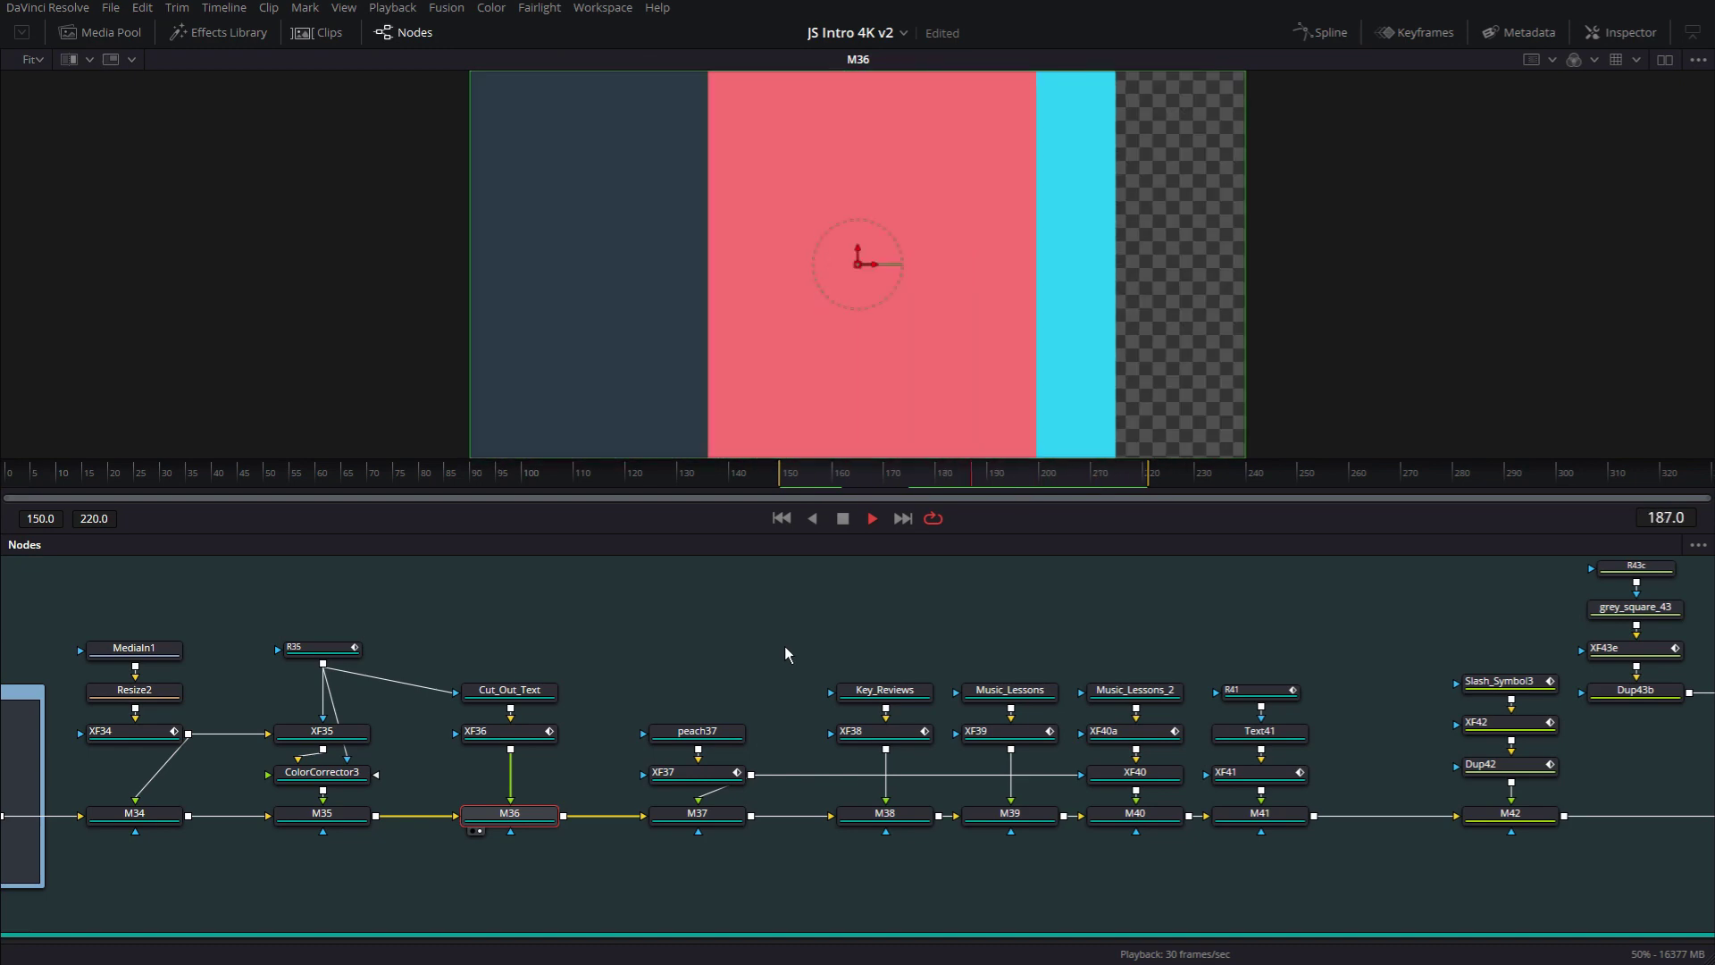
left_click(701, 814)
key("1")
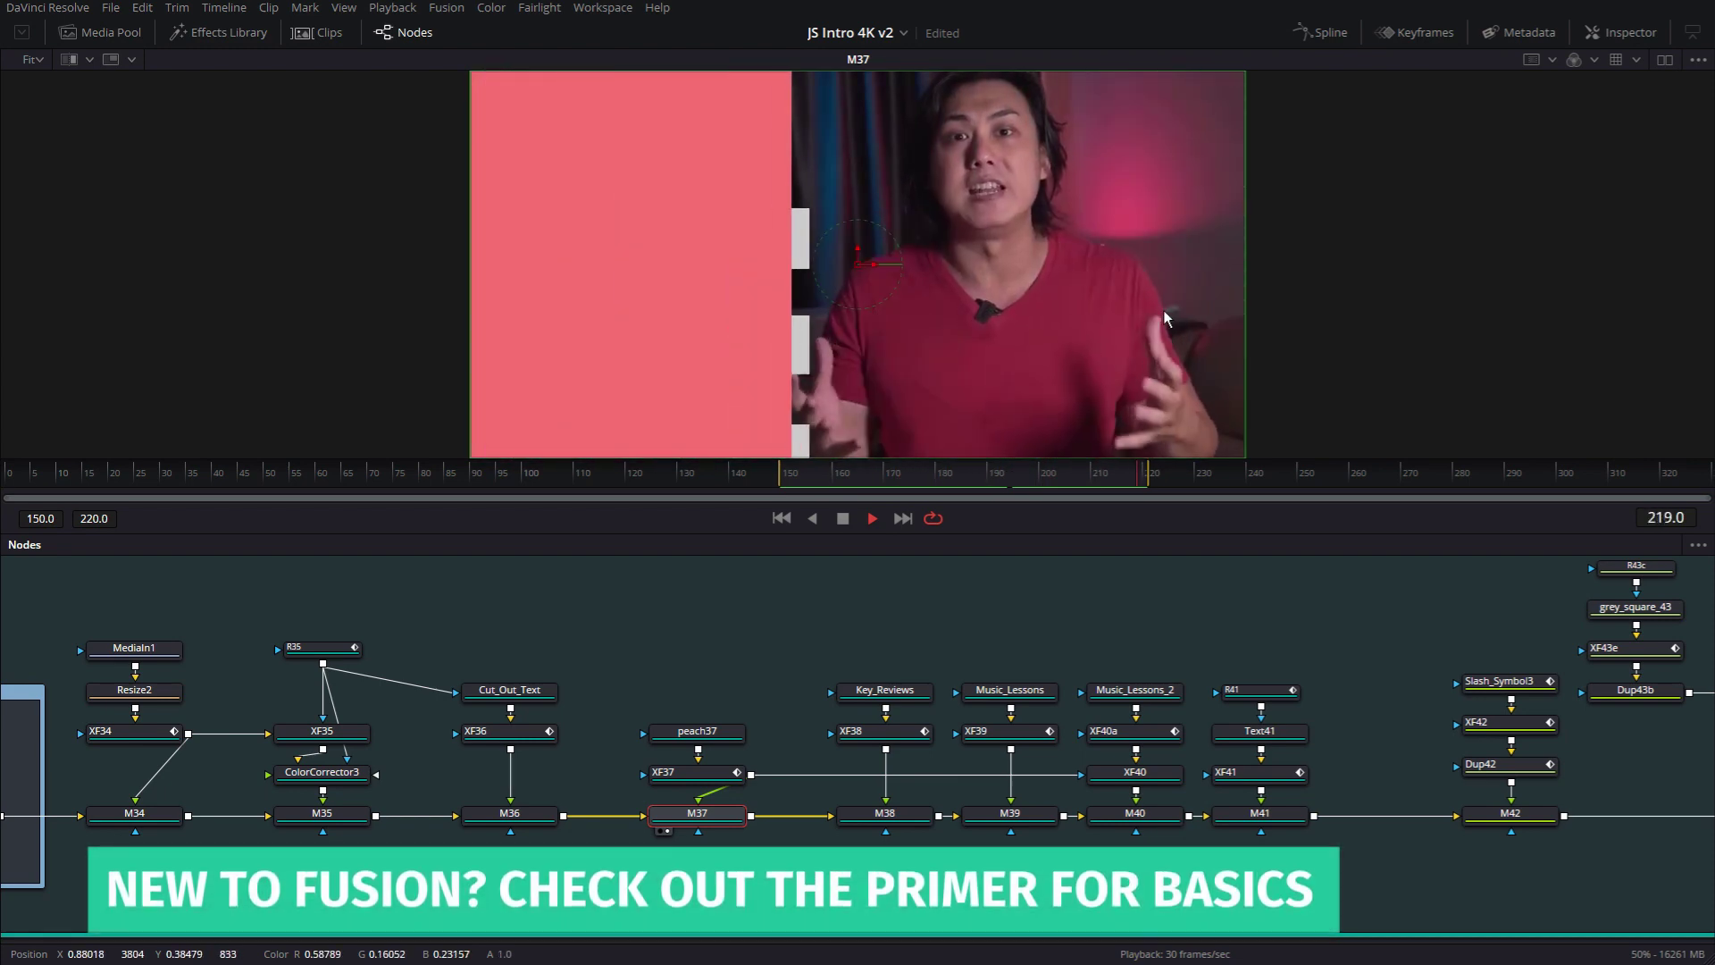
Step: Move the render range end marker so the range spans frames 180–239
left_click_drag(1147, 487, 1244, 489)
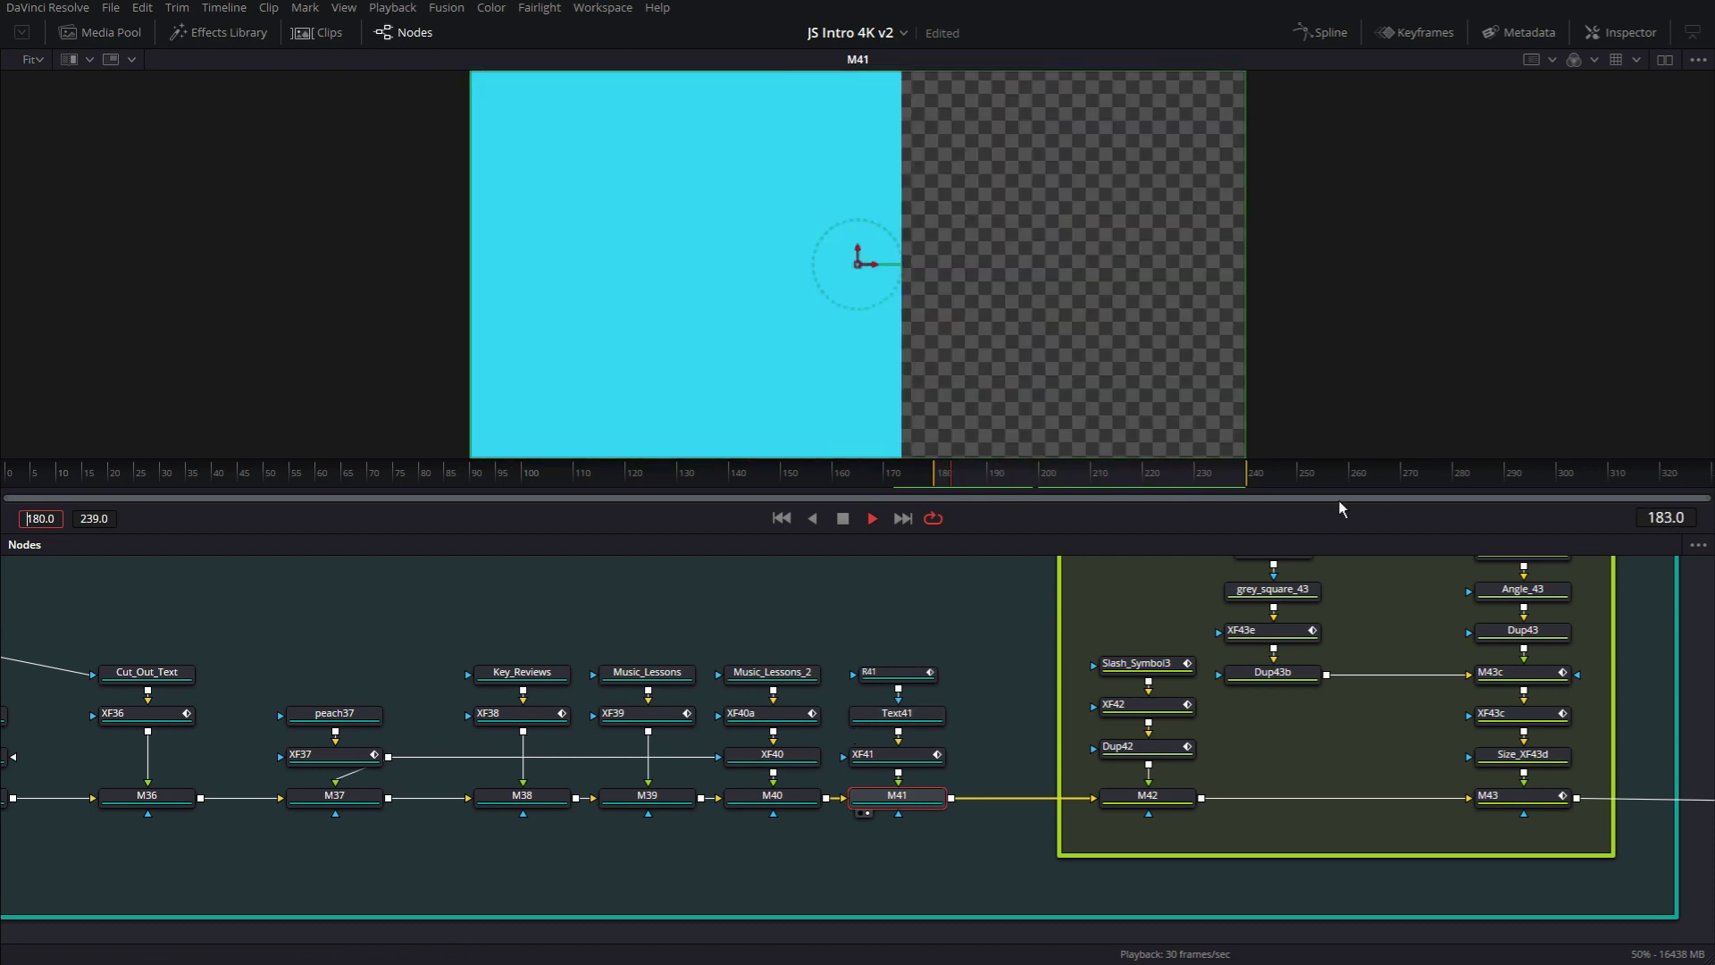
Step: Extend the render range end to frame 258 so the KEYBOARD REVIEWS card plays fully
left_click_drag(1248, 479, 1347, 489)
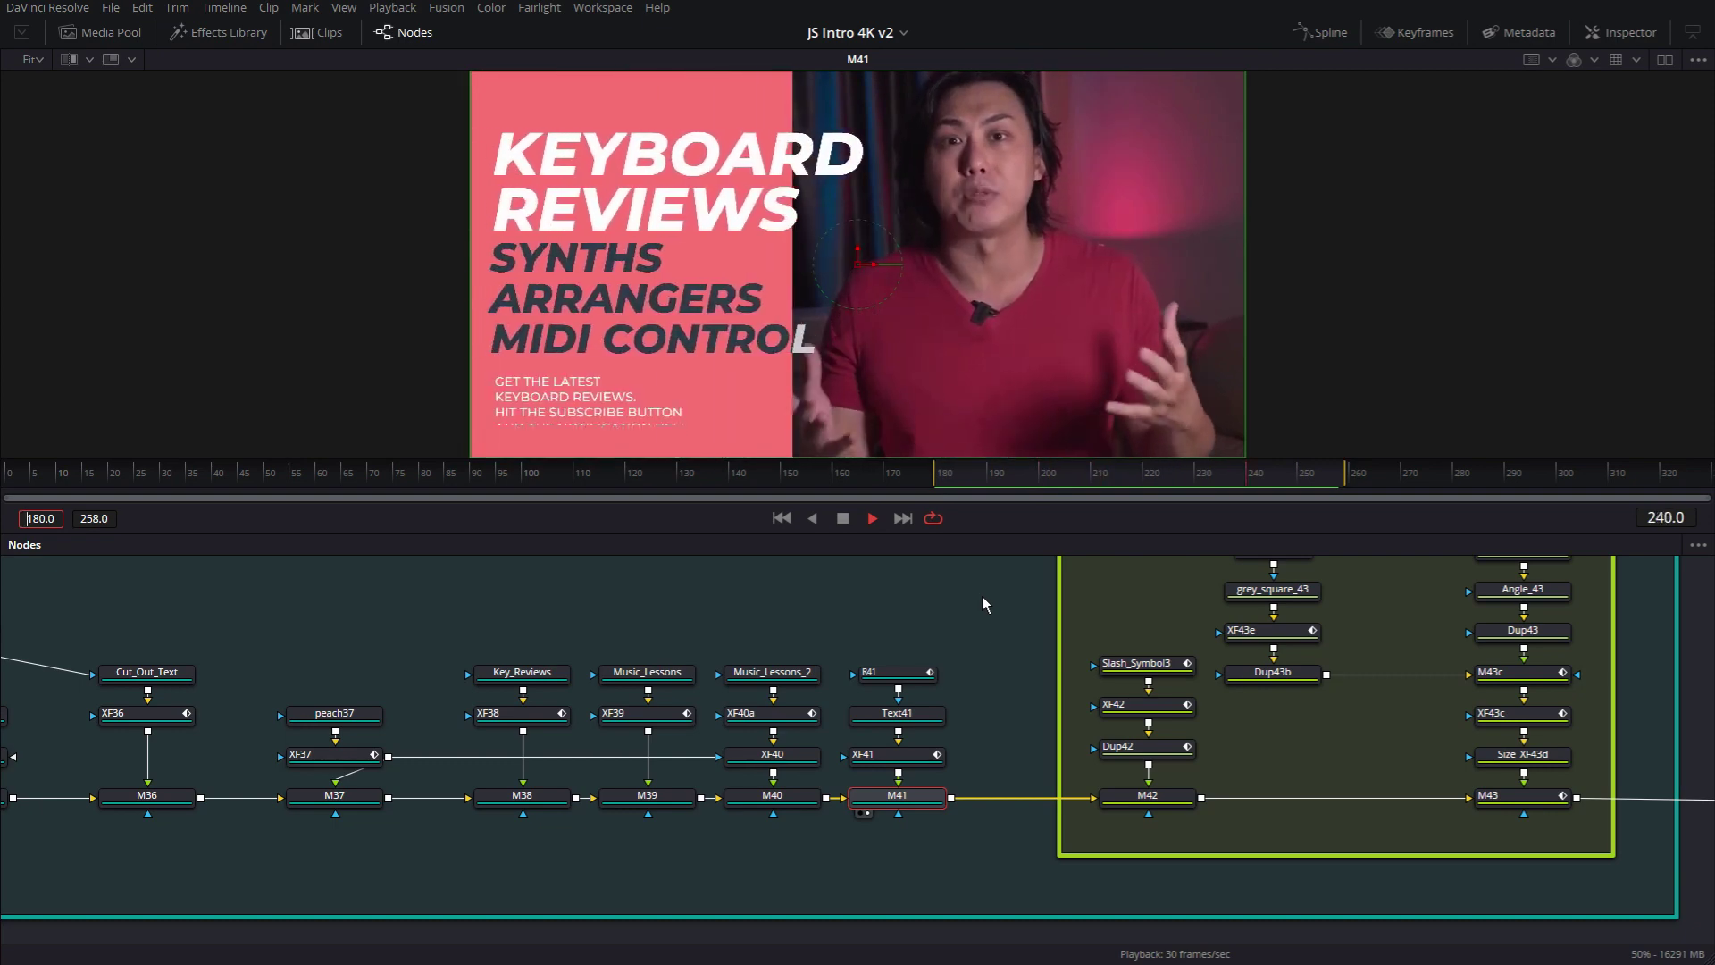
Step: Pan to the M42 group and drop the M43 merge onto the viewer
left_click_drag(1006, 725, 618, 784)
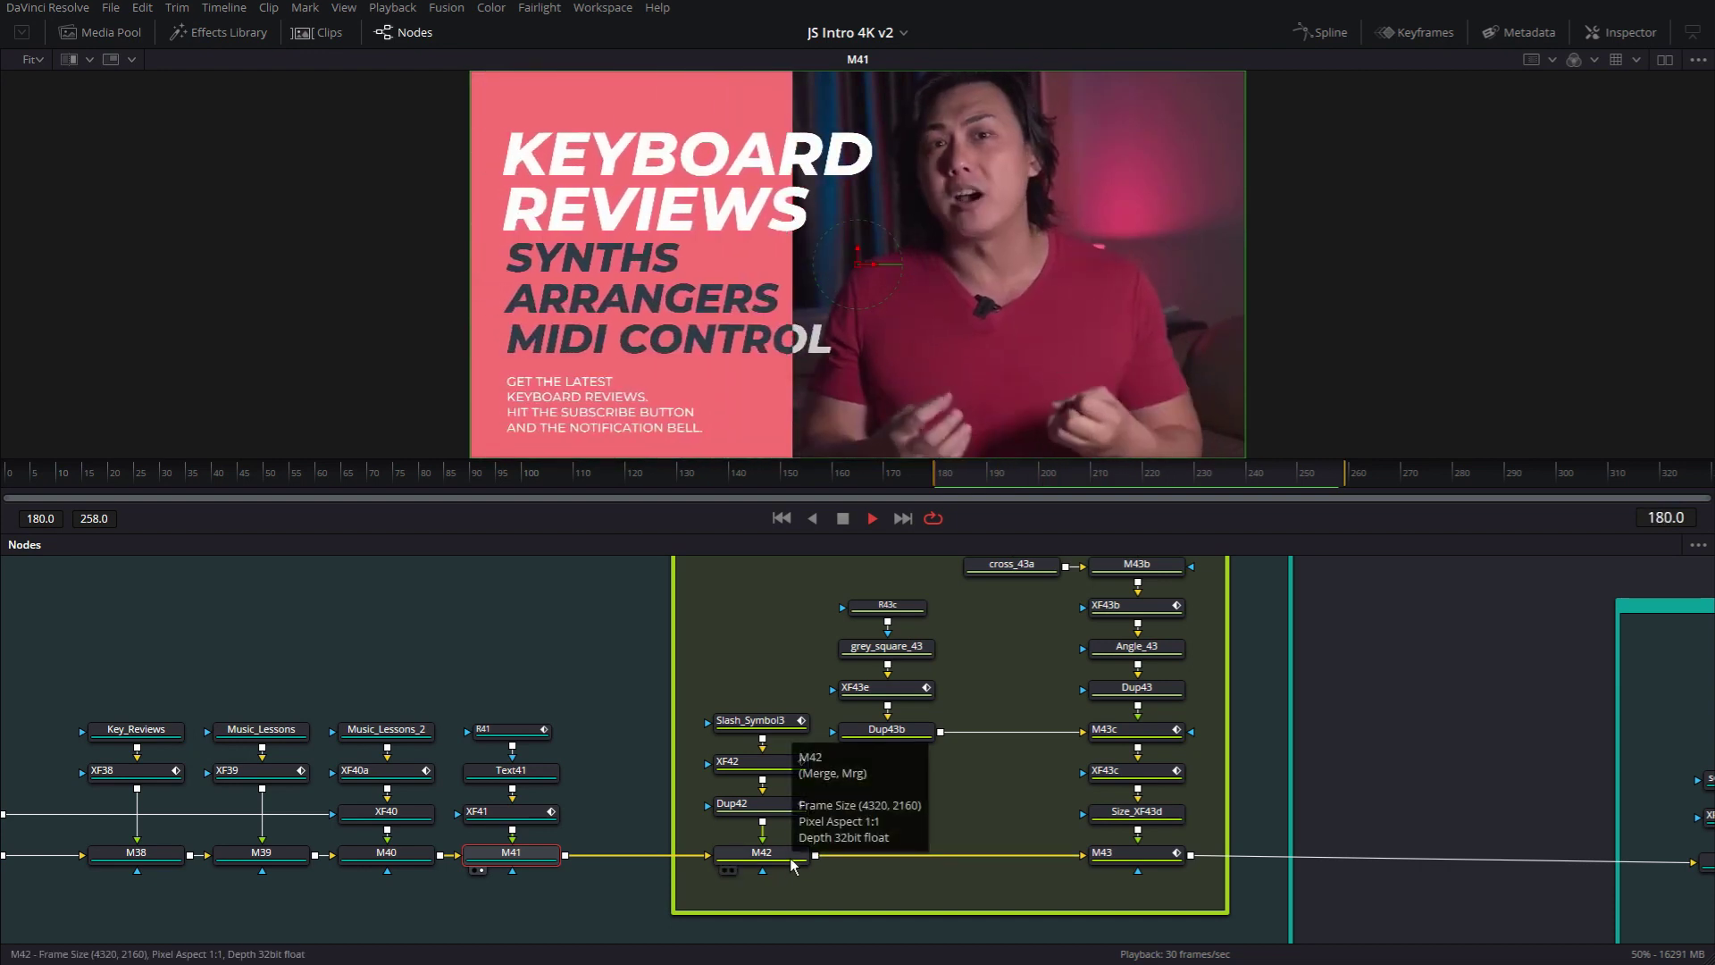
left_click_drag(1137, 852, 822, 452)
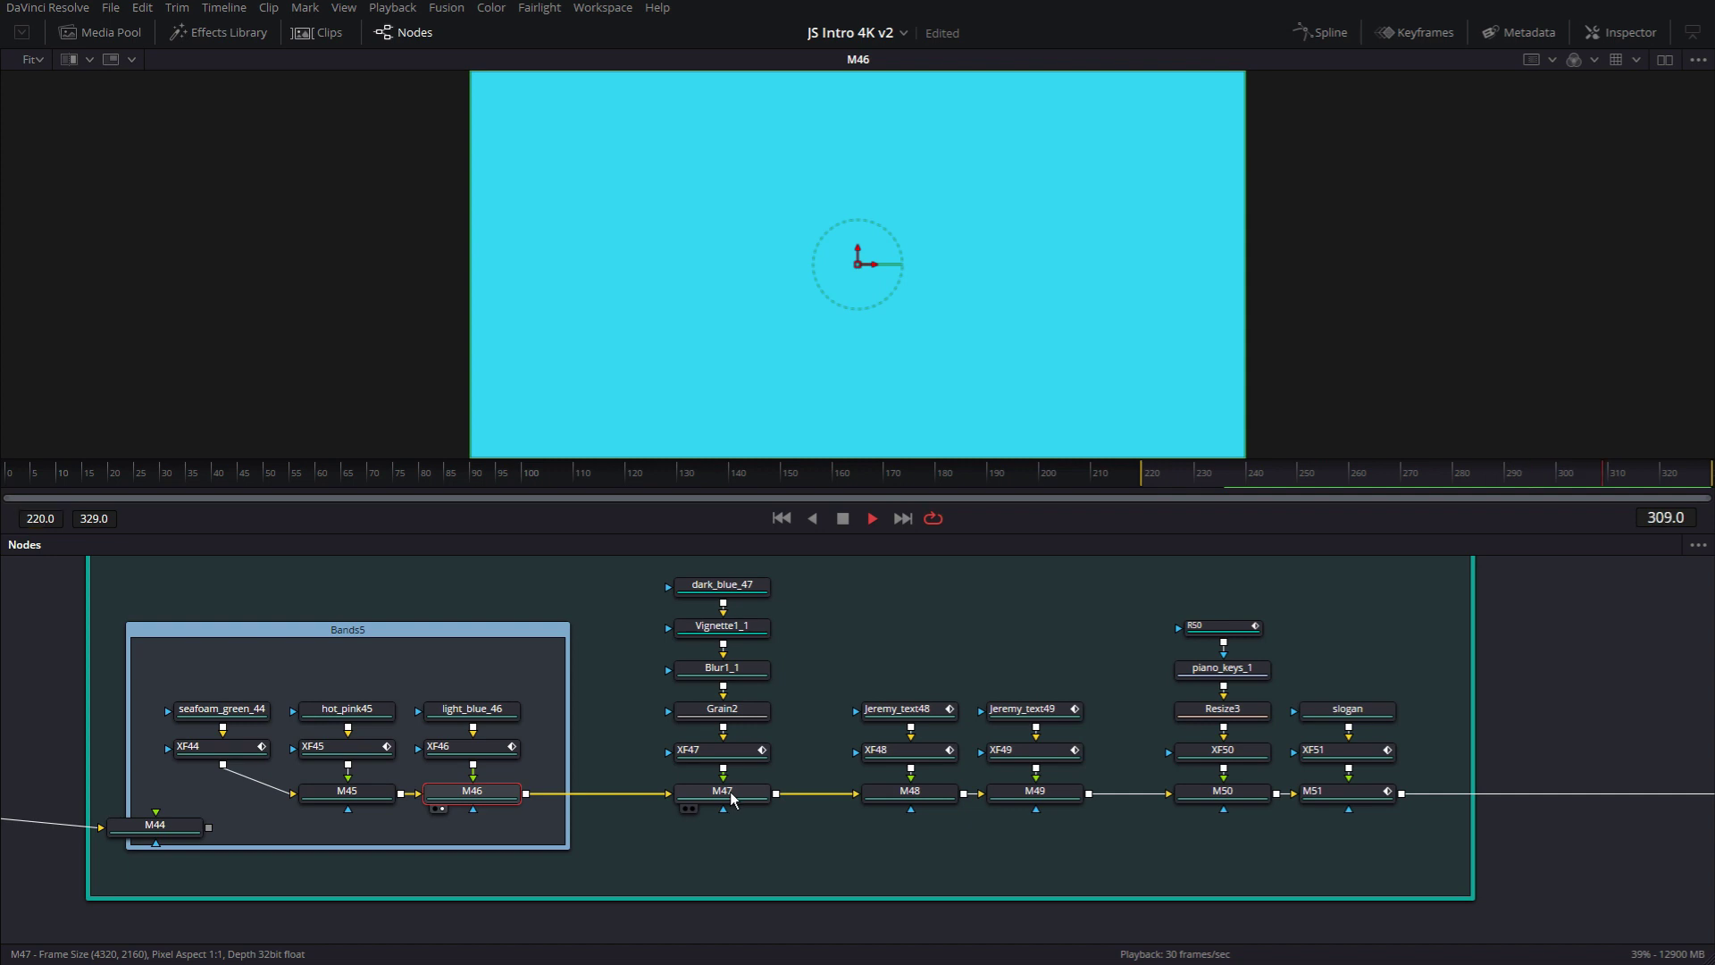
Step: Load the selected M47 merge to see the dark blue vignetted background
key("1")
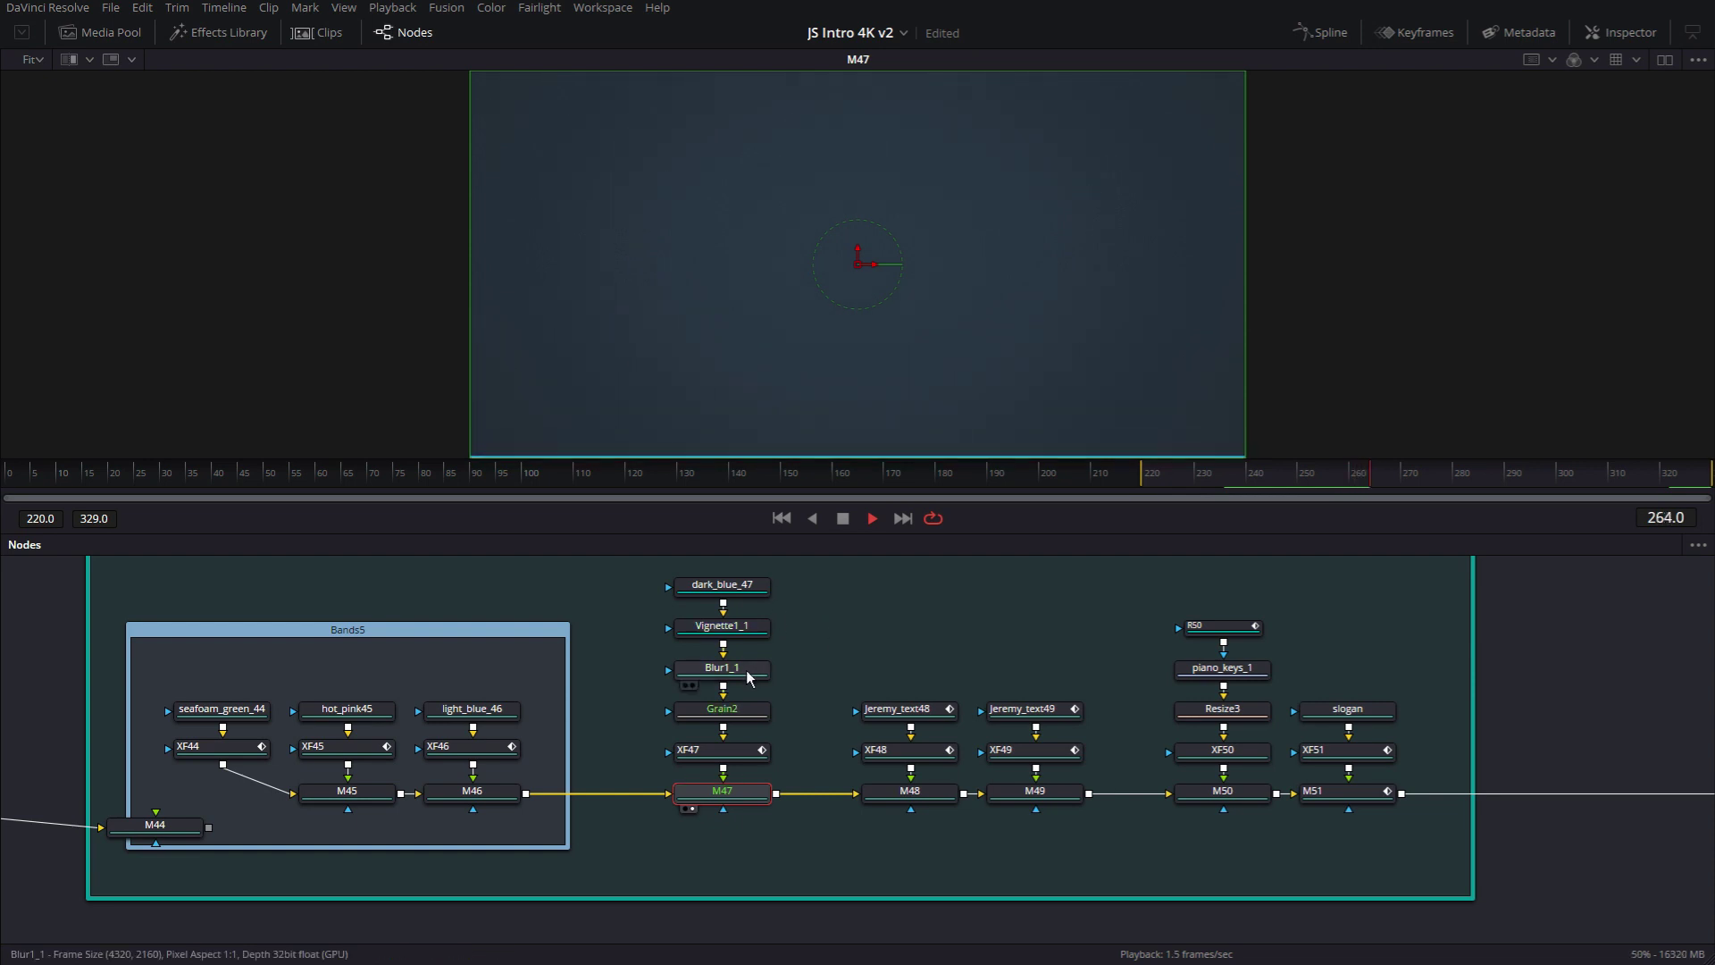
Step: Pull Blur1_1 and Grain2 out of the background chain and stop playback at frame 264
left_click_drag(742, 668, 907, 600)
left_click_drag(722, 731, 905, 639)
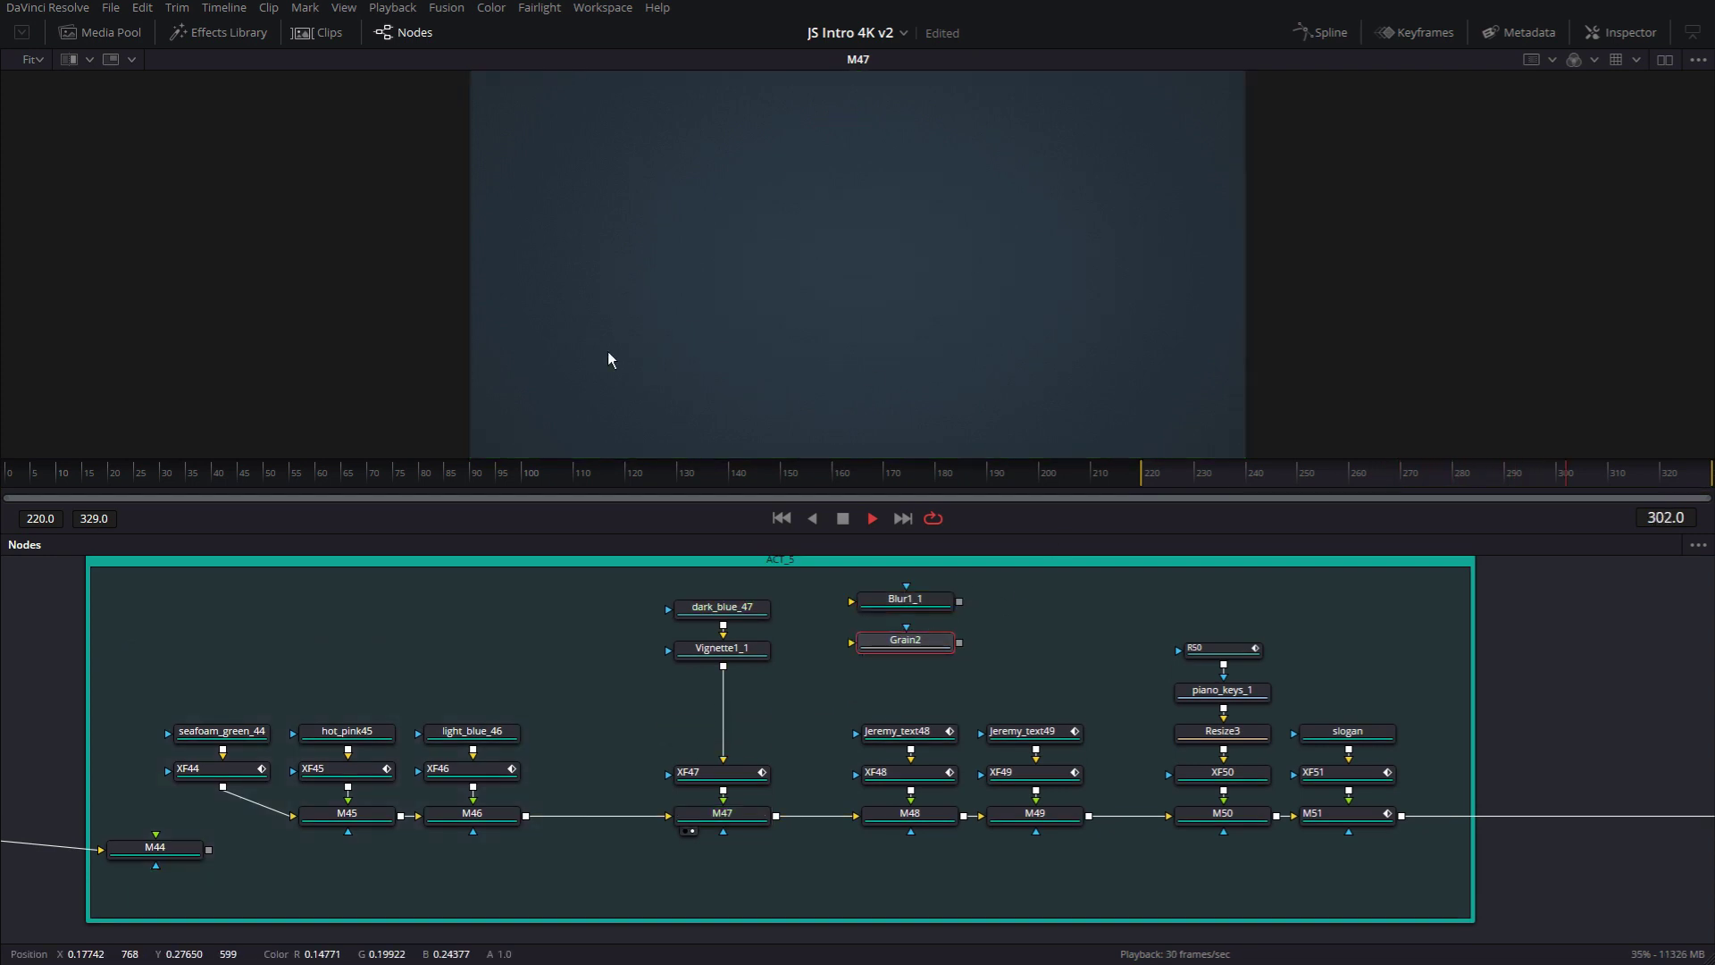
scroll(610, 348, "up", 3)
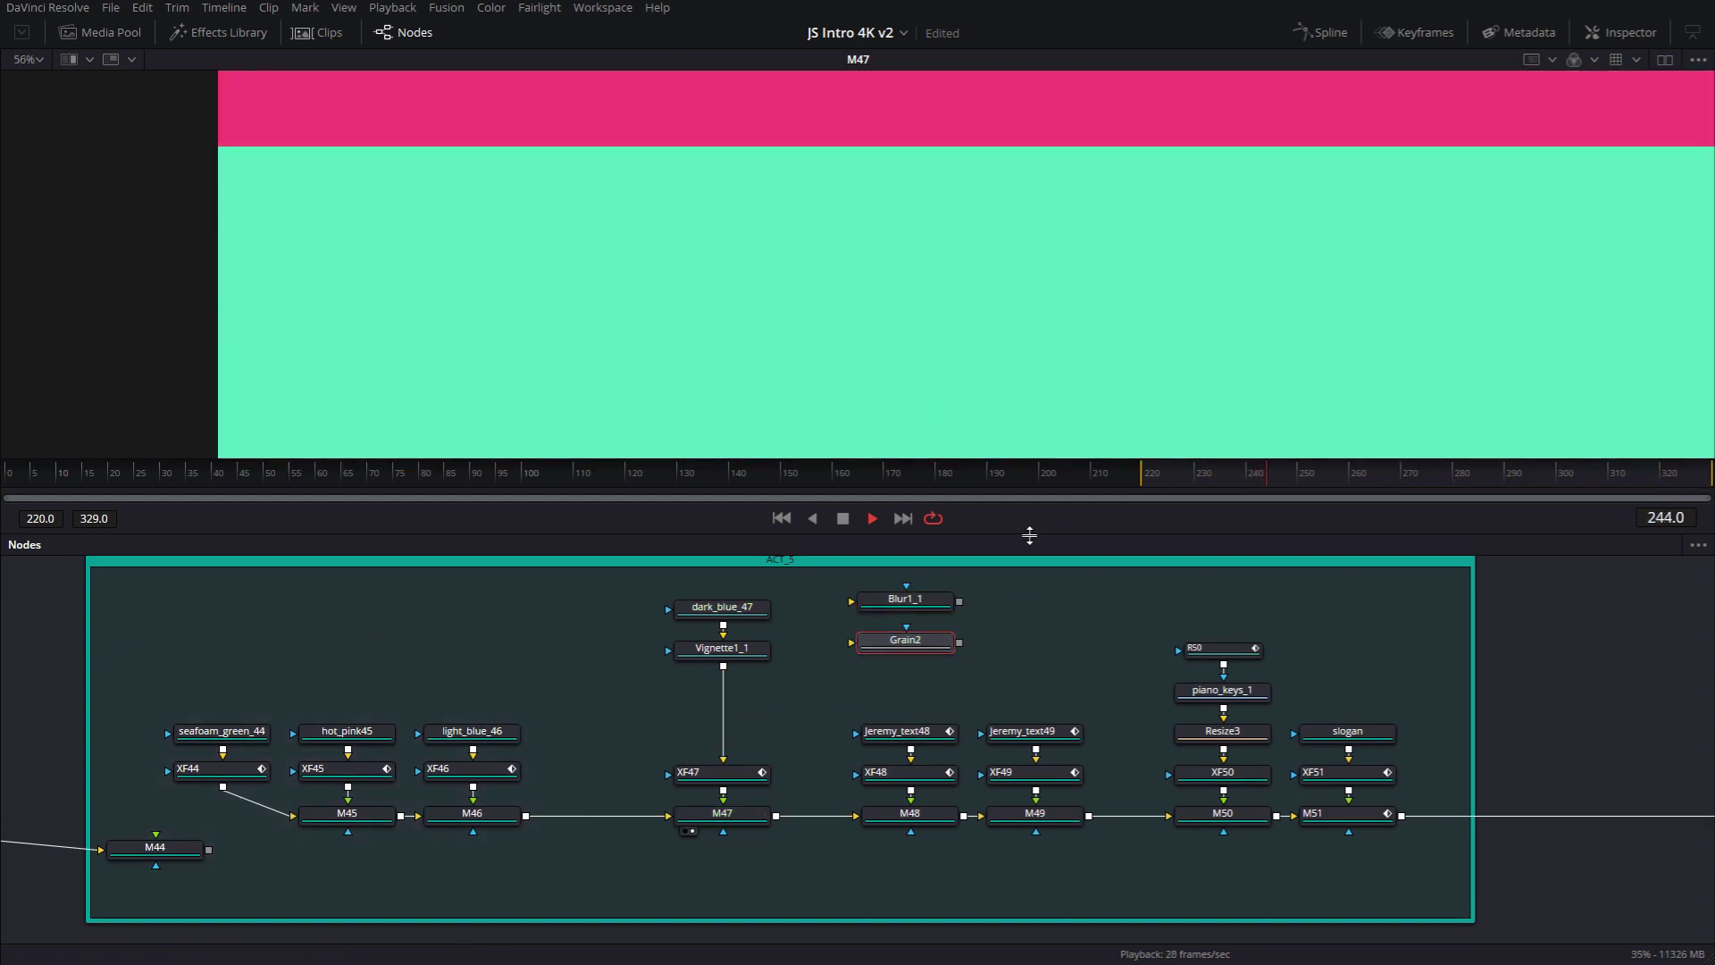
left_click(842, 519)
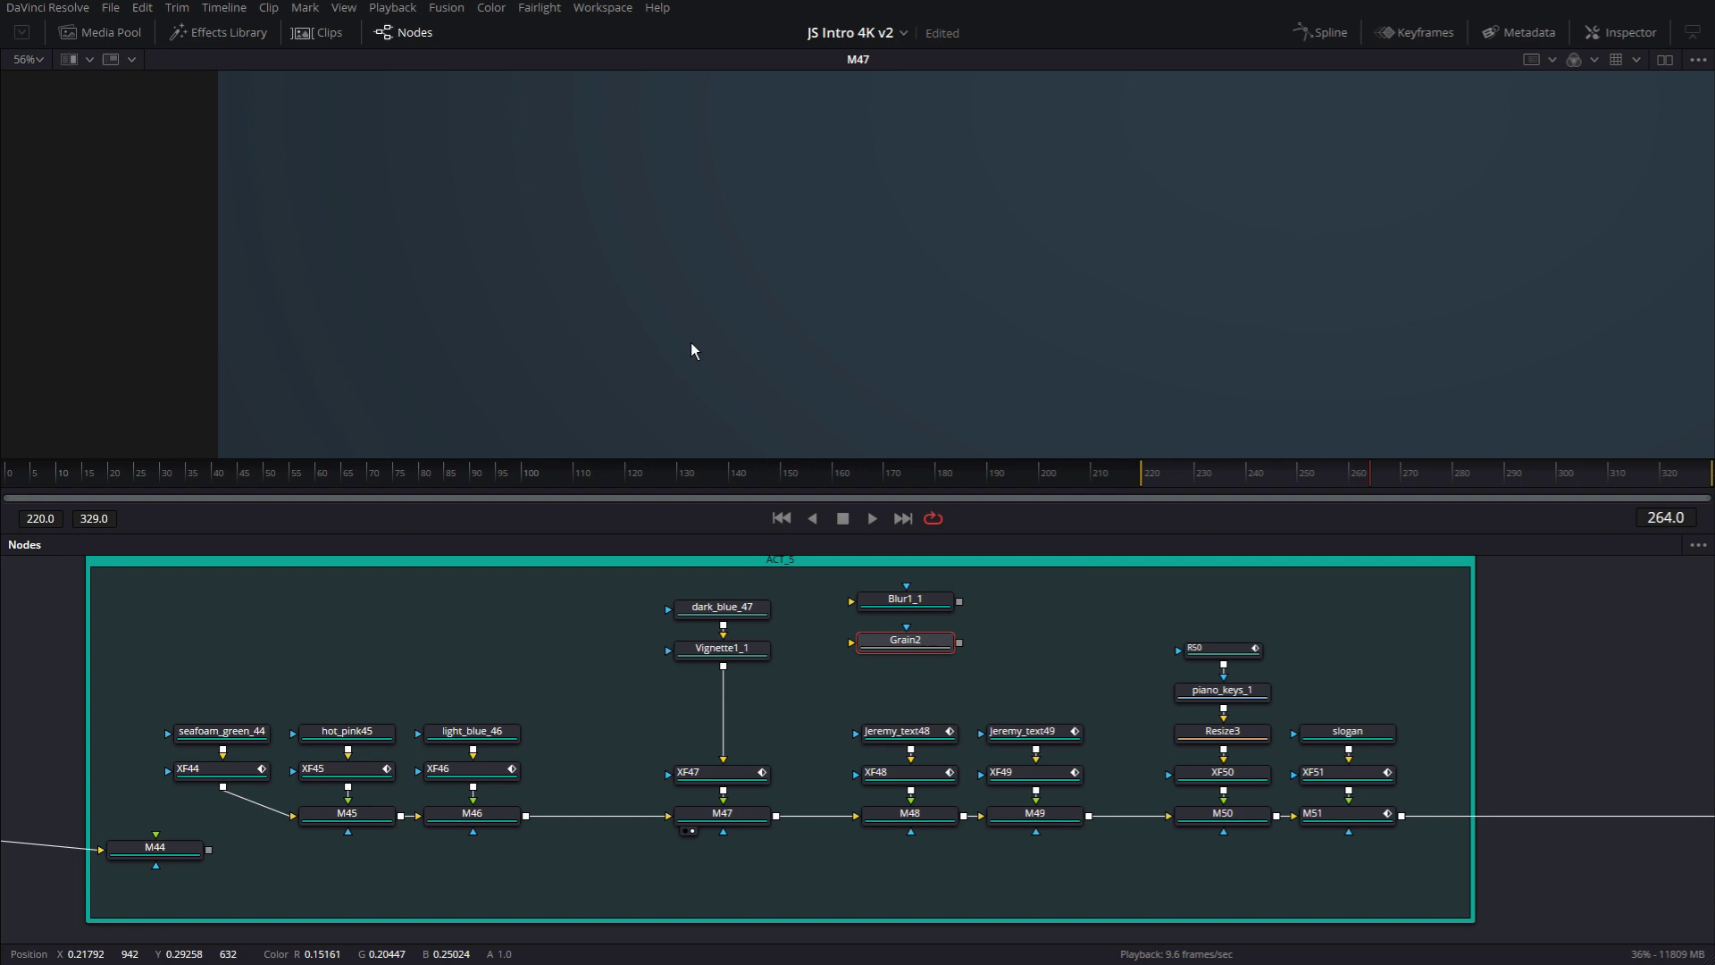
scroll(749, 397, "right", 3)
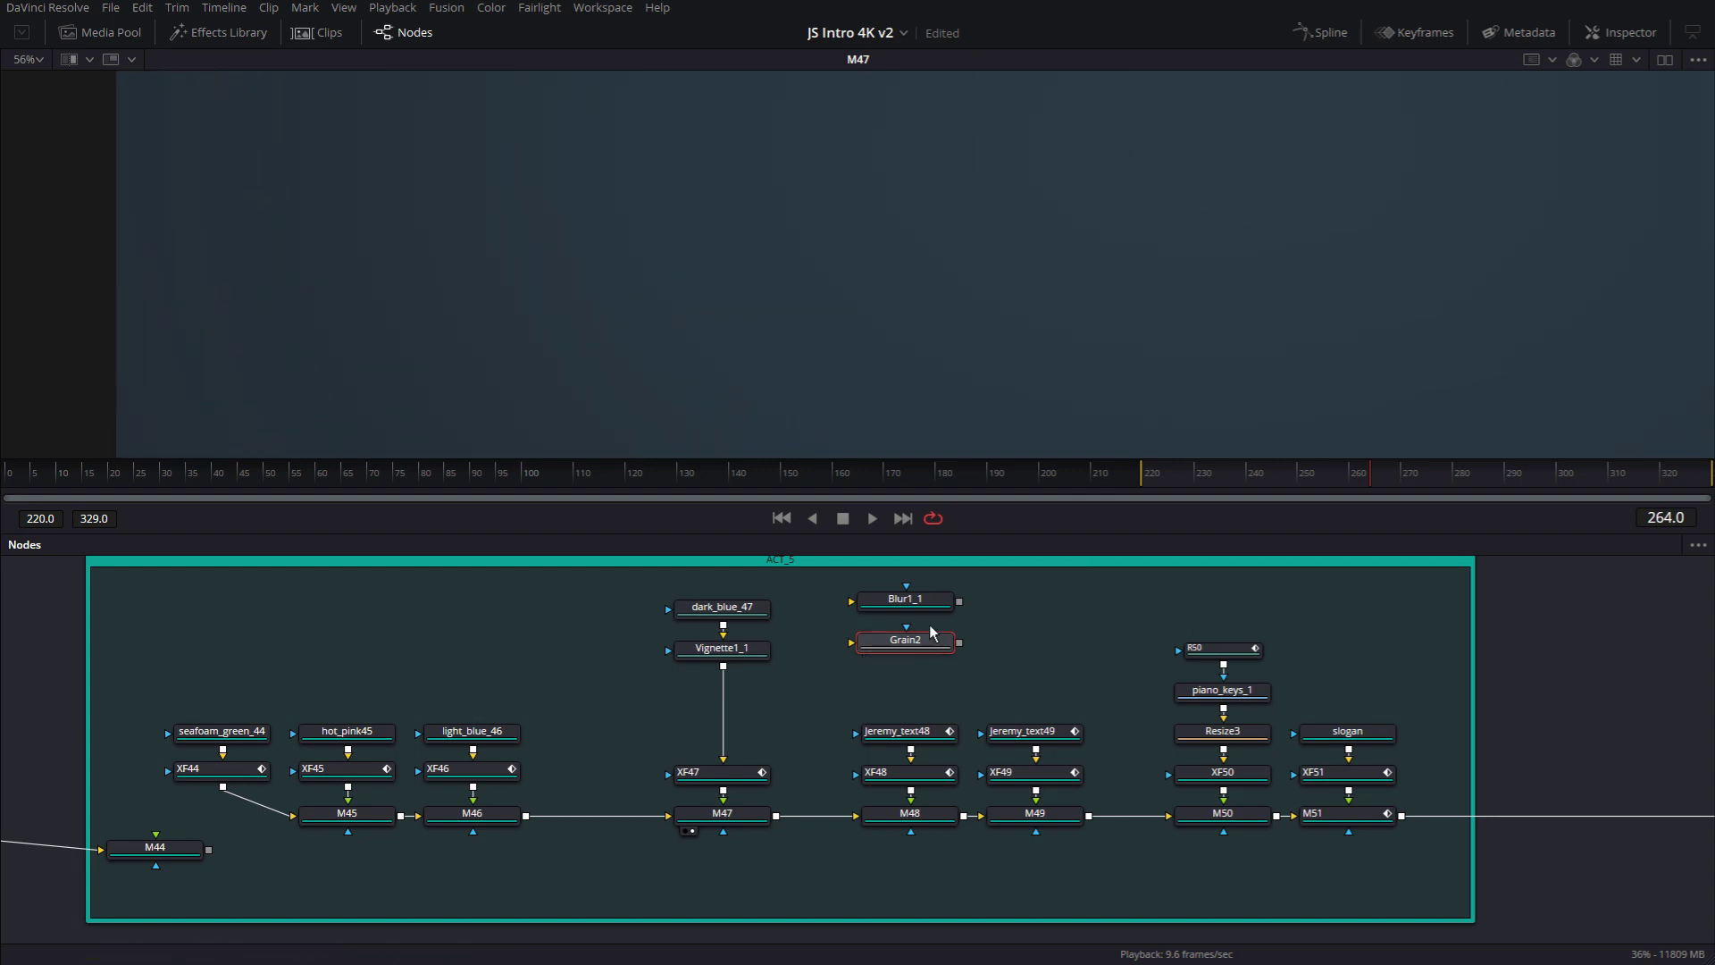
Step: Insert Blur1_1 then Grain2 between Vignette1_1 and XF47, and fit the viewer
left_click_drag(935, 599, 731, 688)
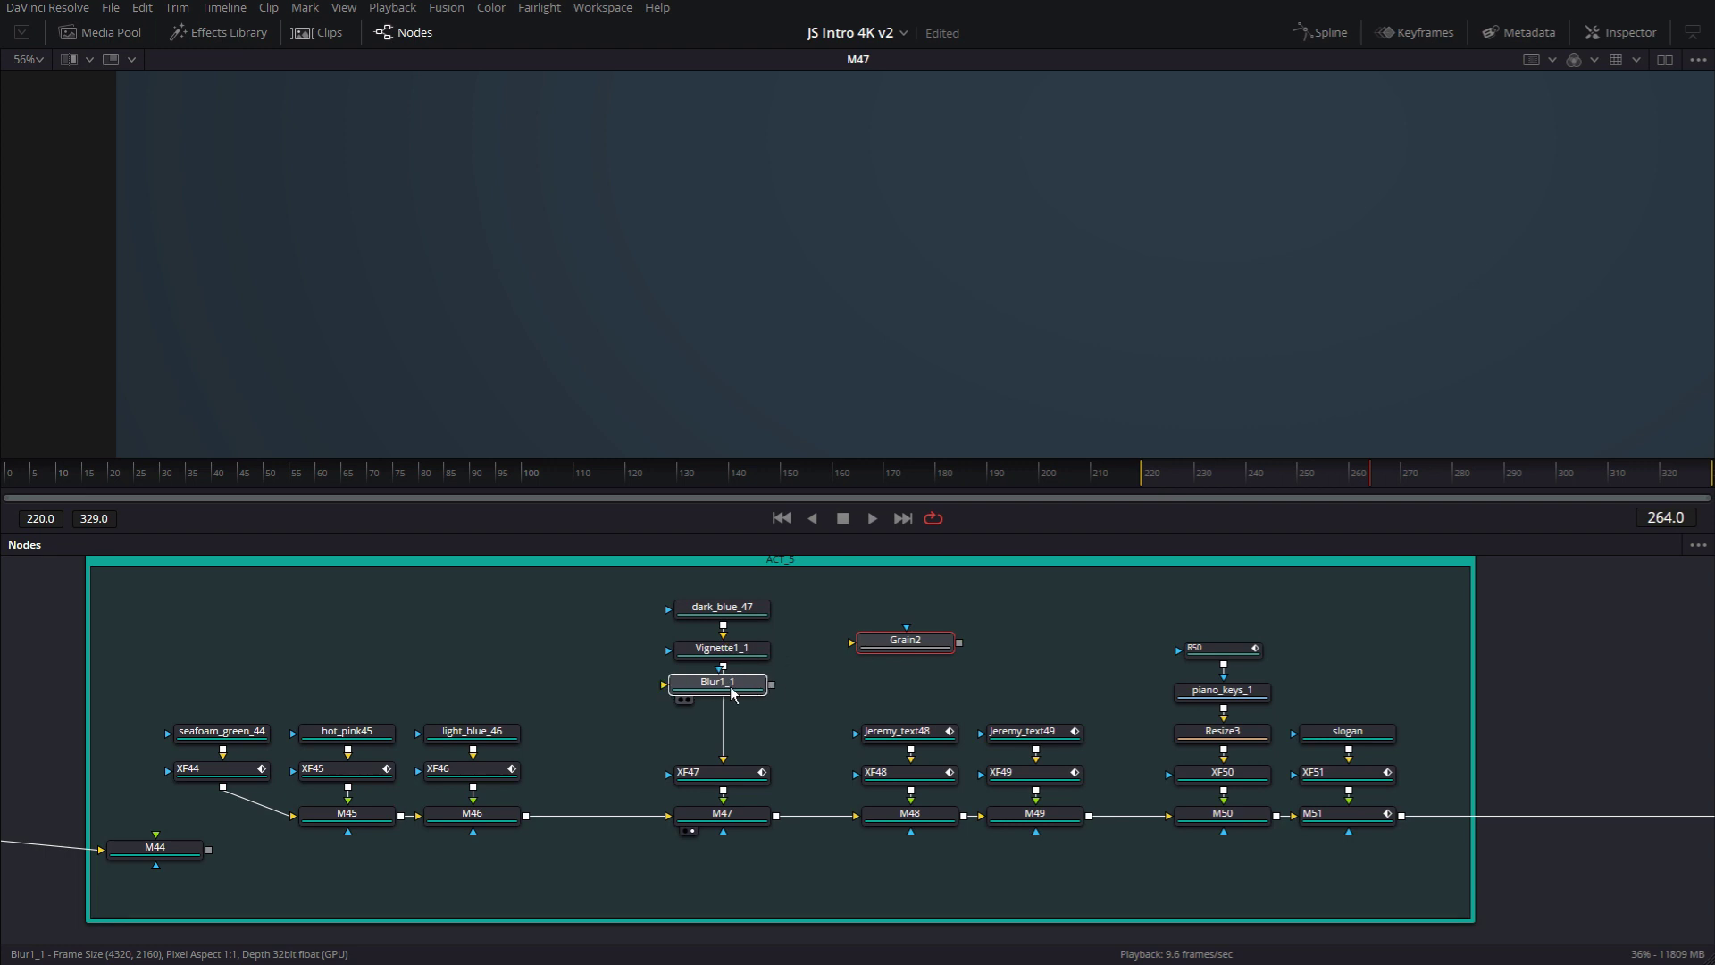
left_click_drag(925, 648, 725, 733)
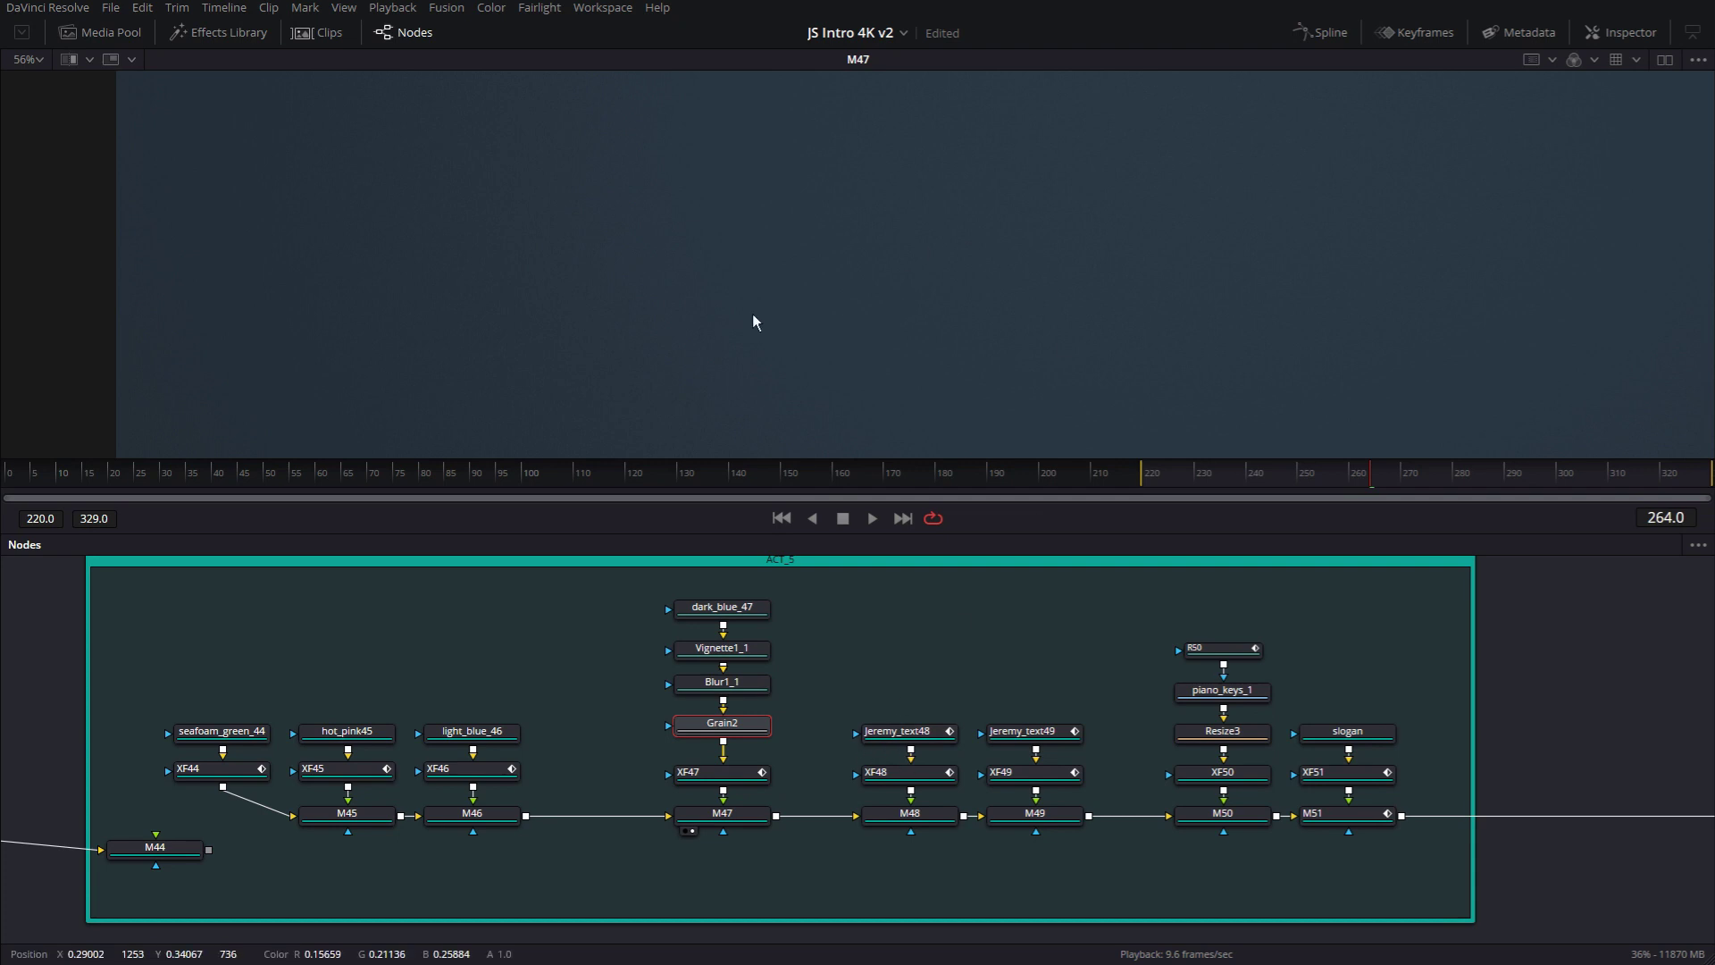
key("ctrl+f")
Step: Play the intro from frame 220 and preview merge M49's JEREMY SEE title without its controls
left_click(790, 519)
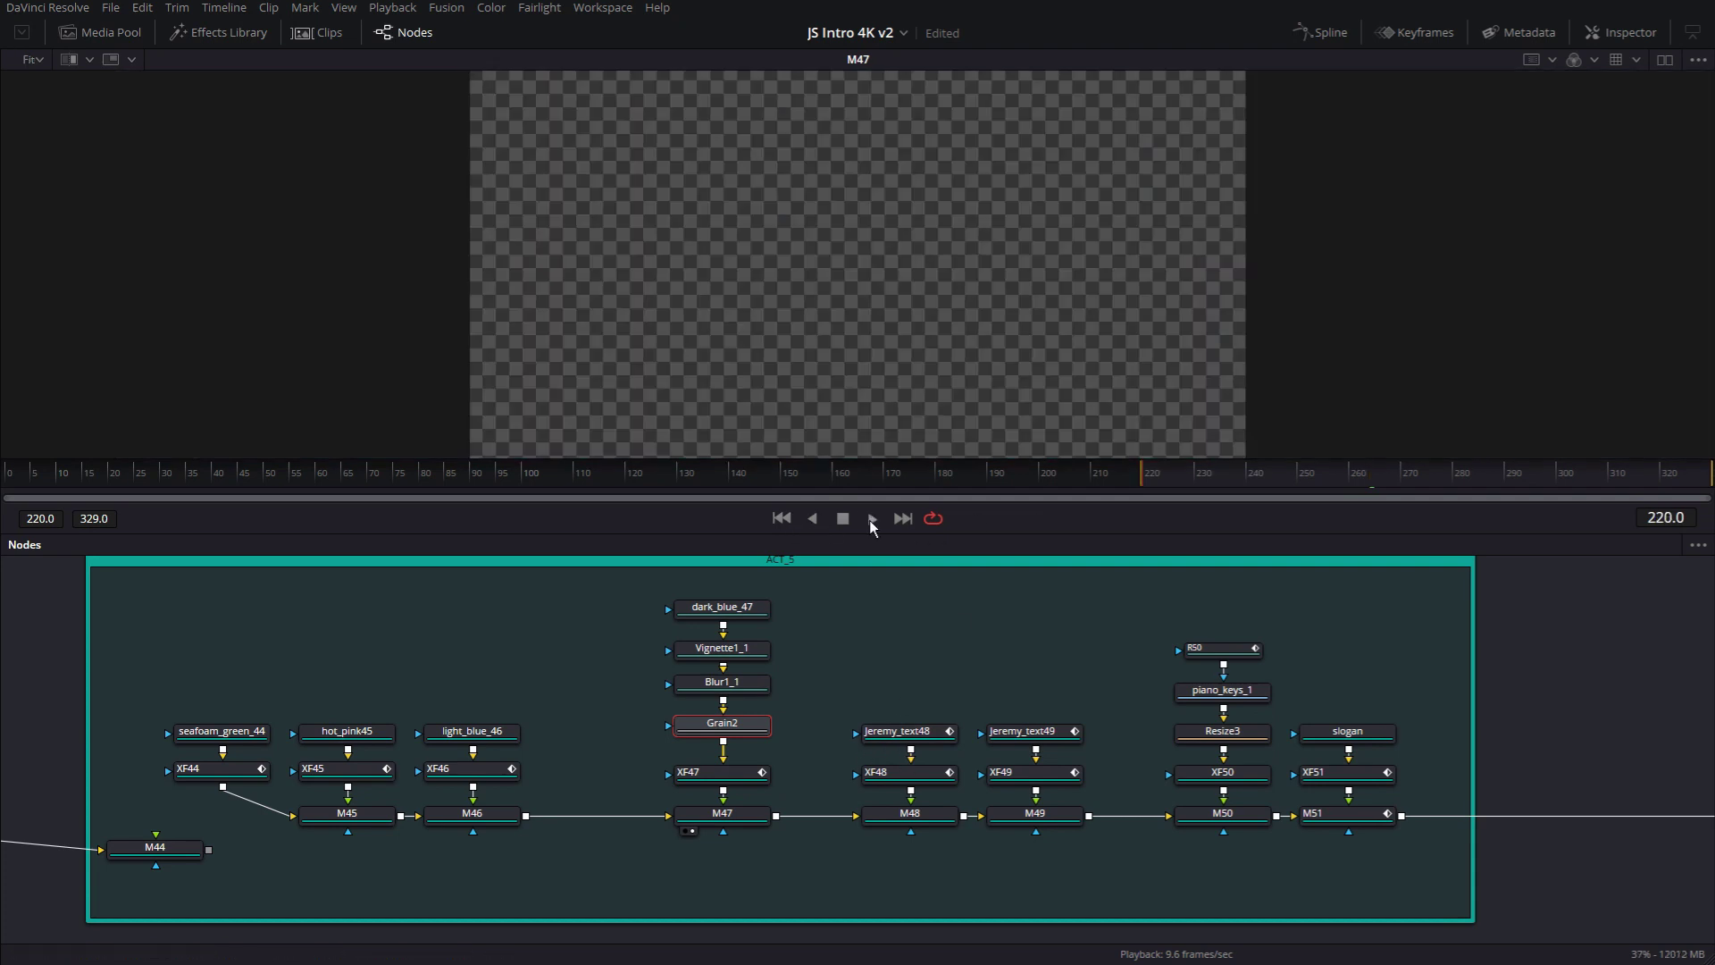
left_click(871, 519)
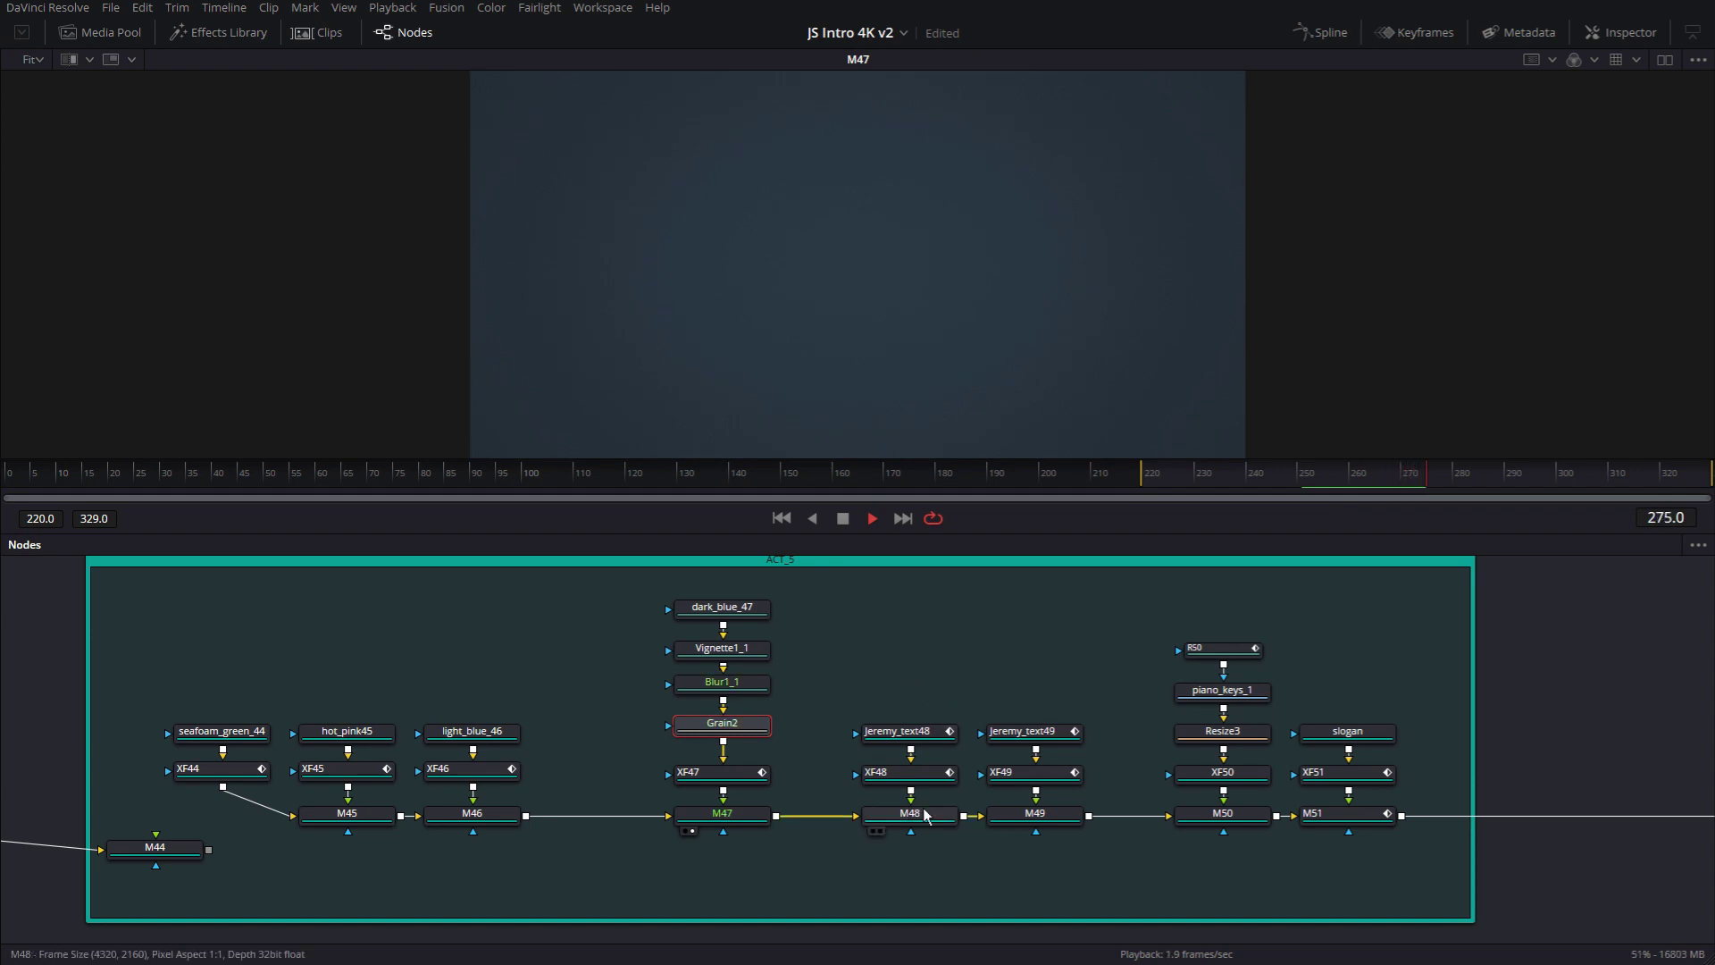
left_click(1061, 820)
key("1")
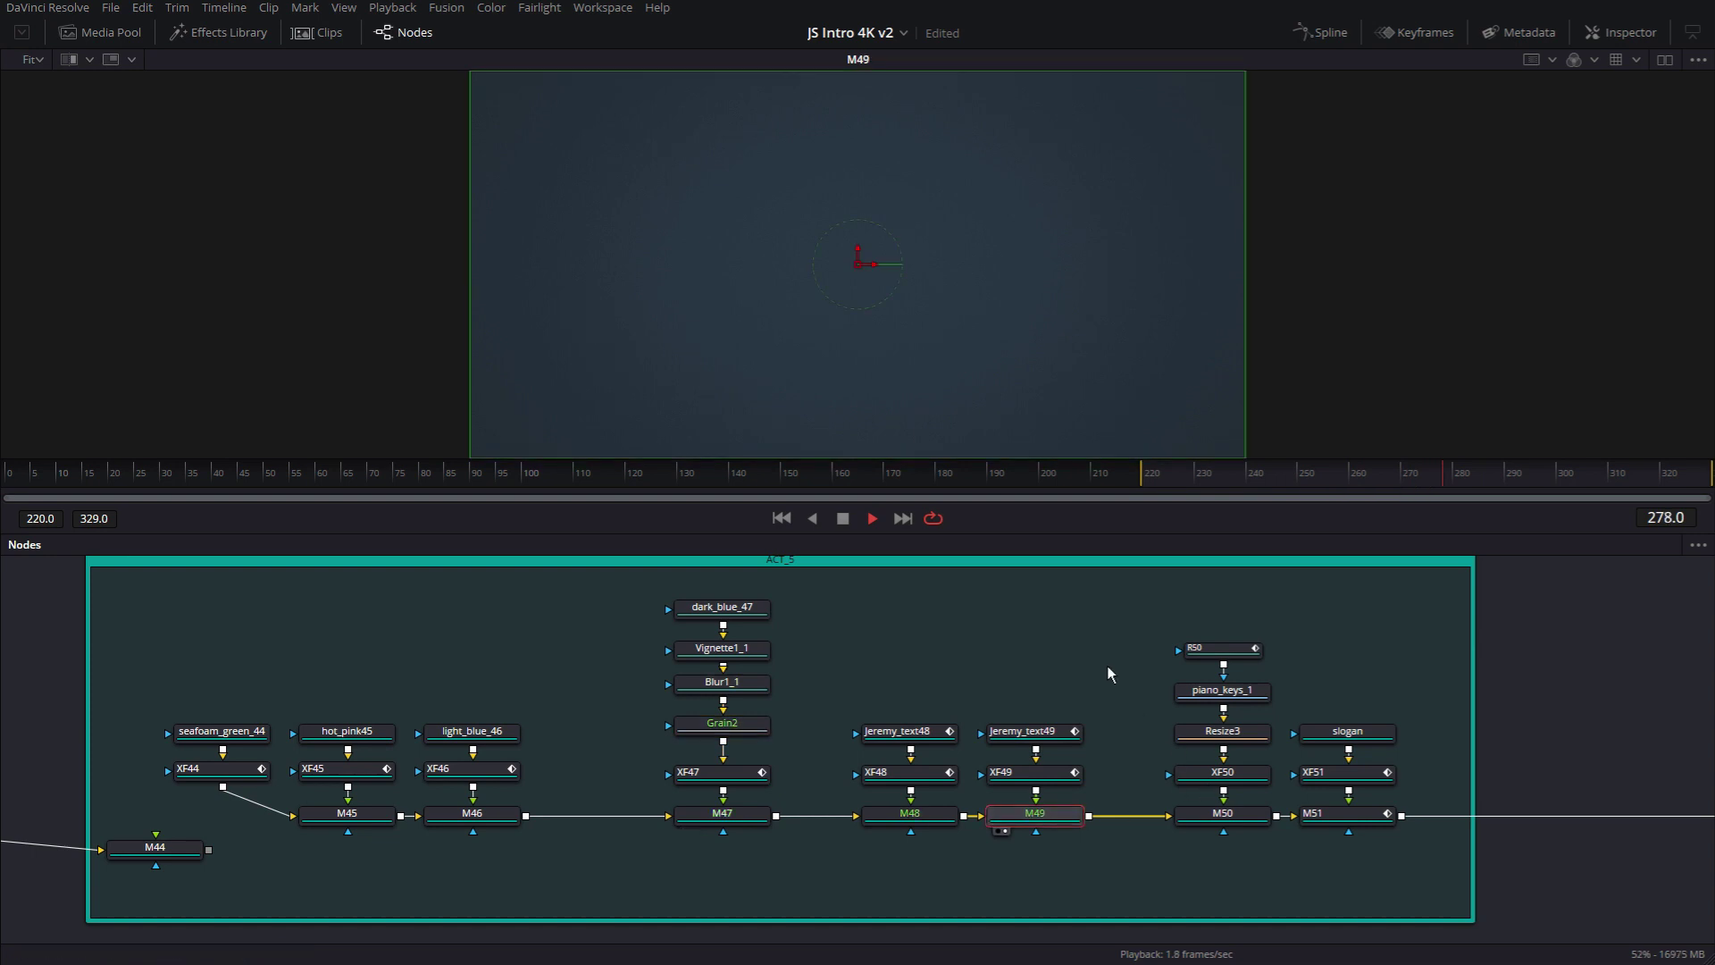
left_click_drag(1465, 722, 1280, 731)
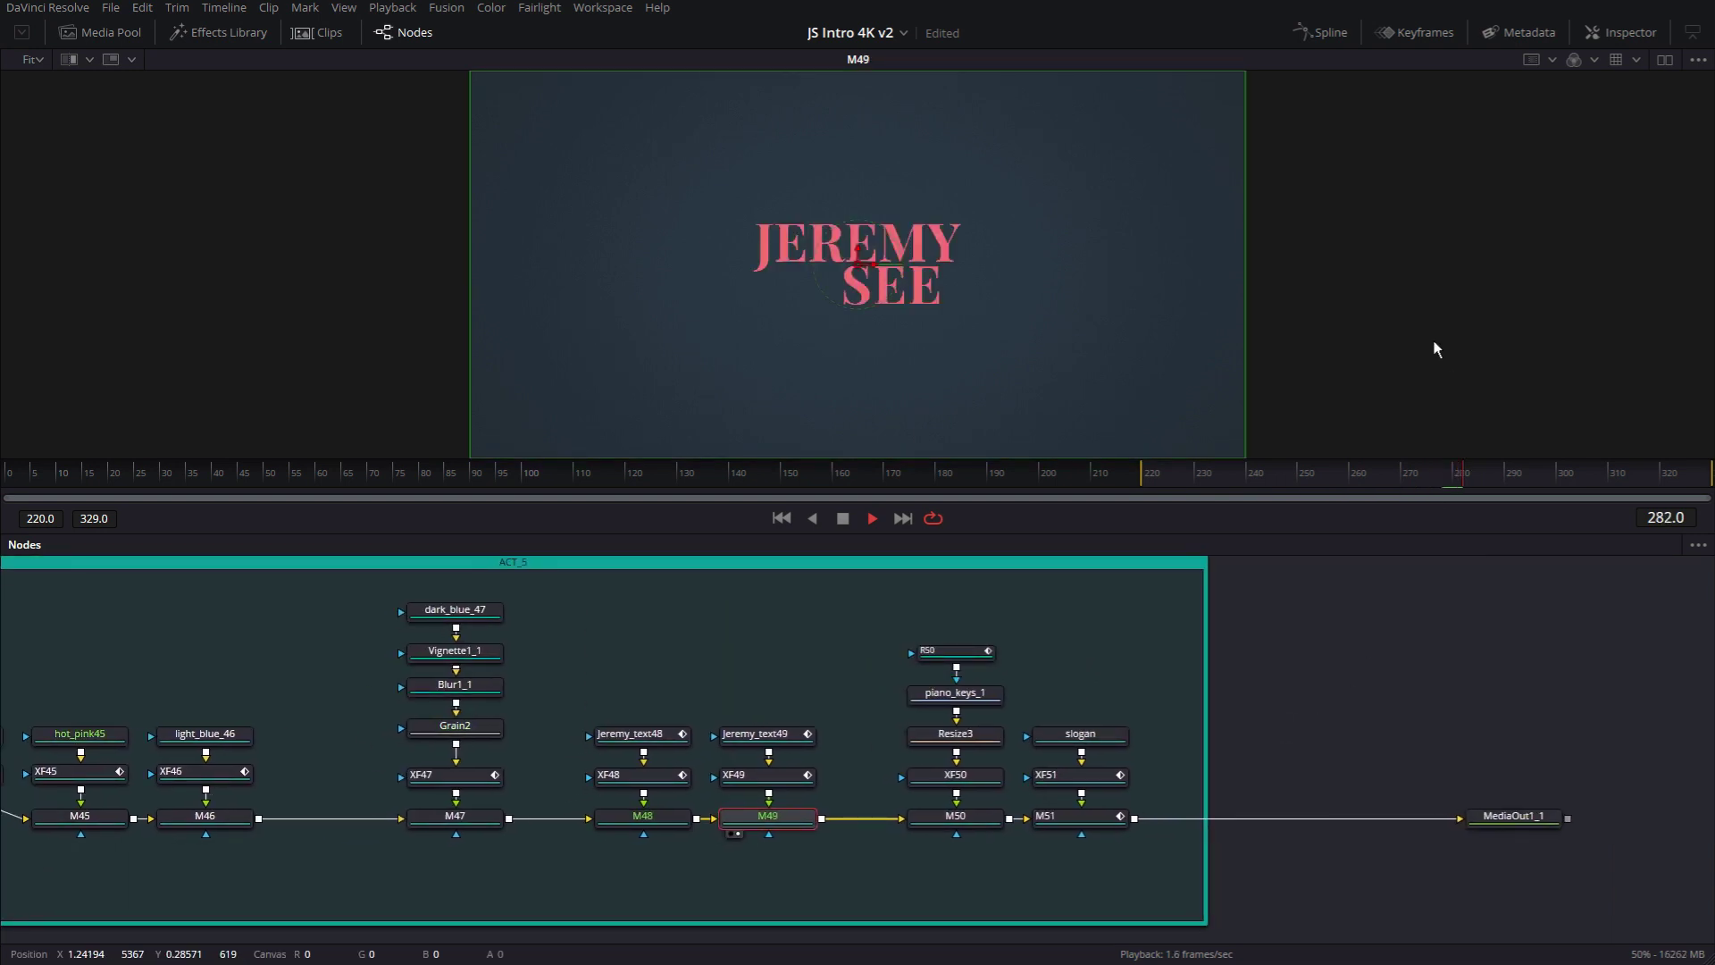
left_click(1308, 598)
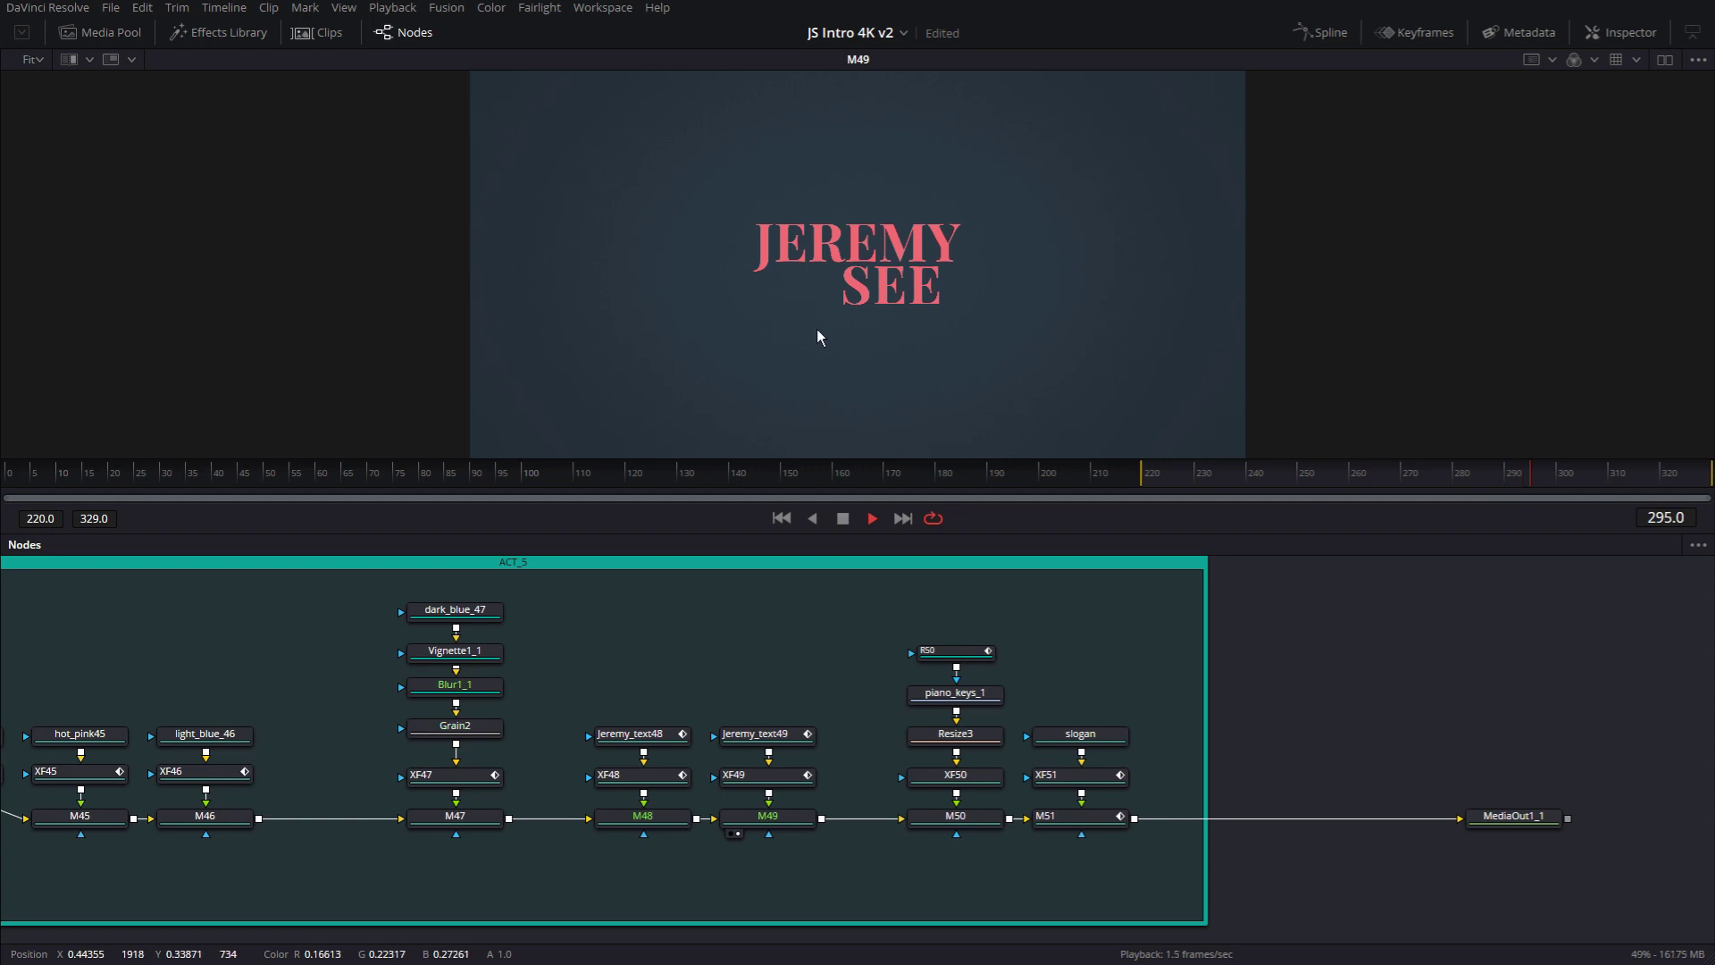
Step: Show the title at 100% in a full-window viewer with the node editor hidden
scroll(831, 314, "up", 2)
scroll(917, 286, "up", 2)
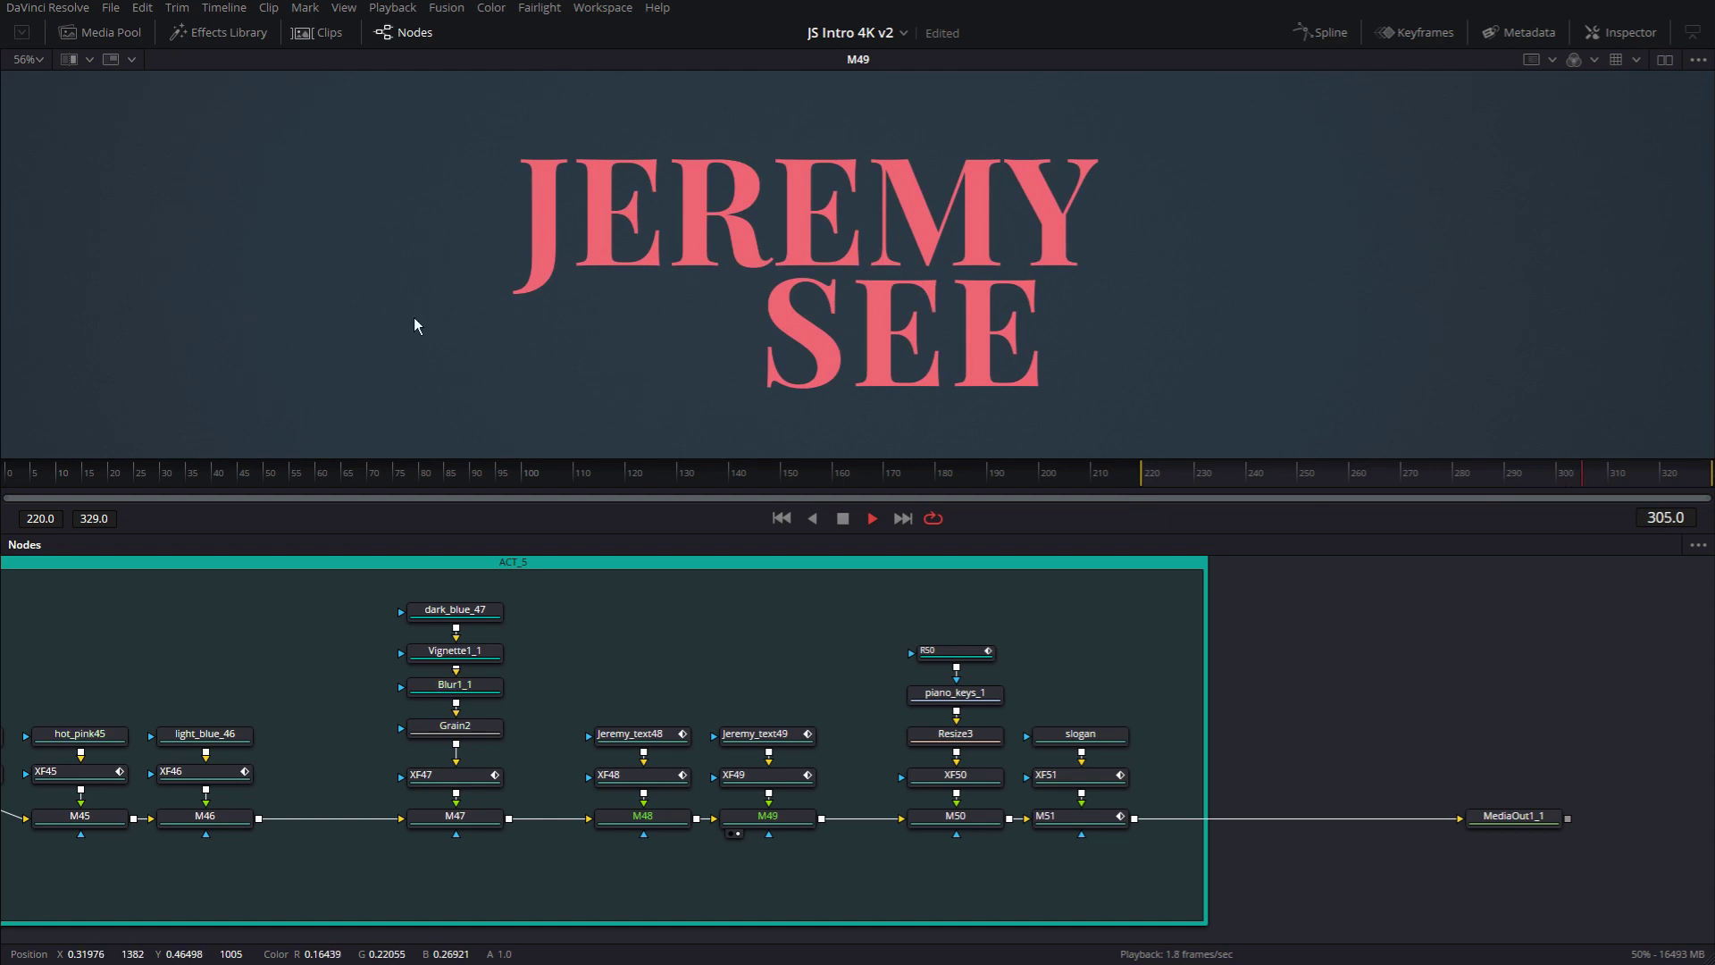
key("ctrl+1")
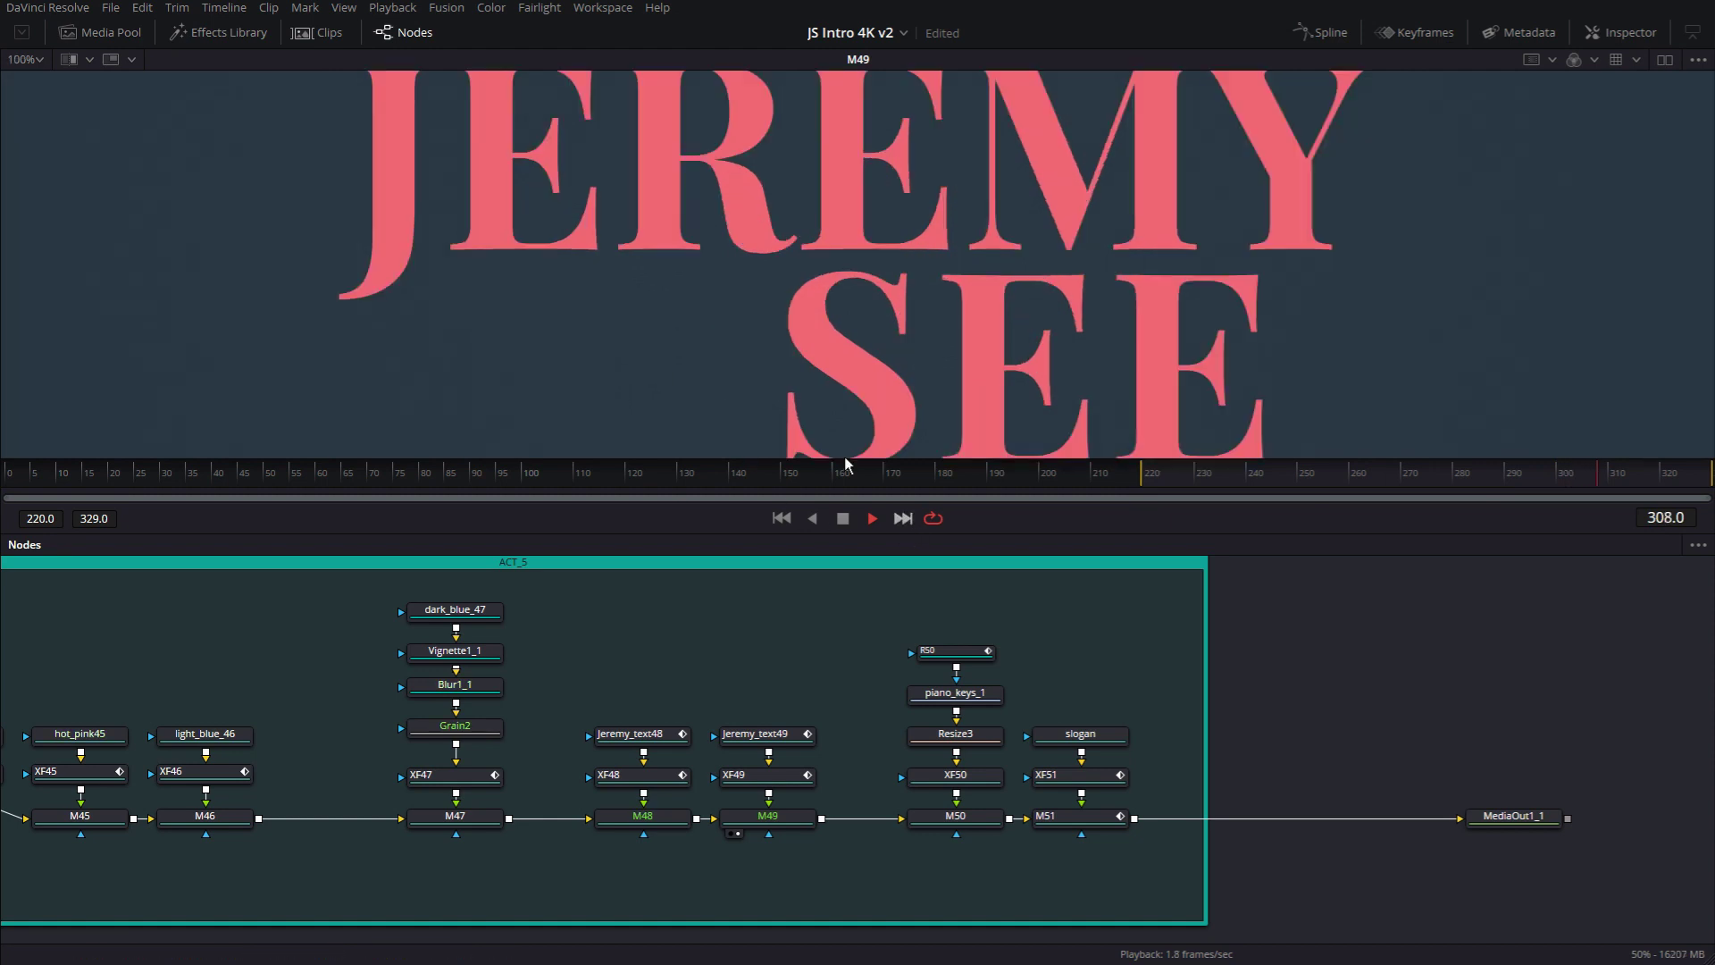
left_click(404, 39)
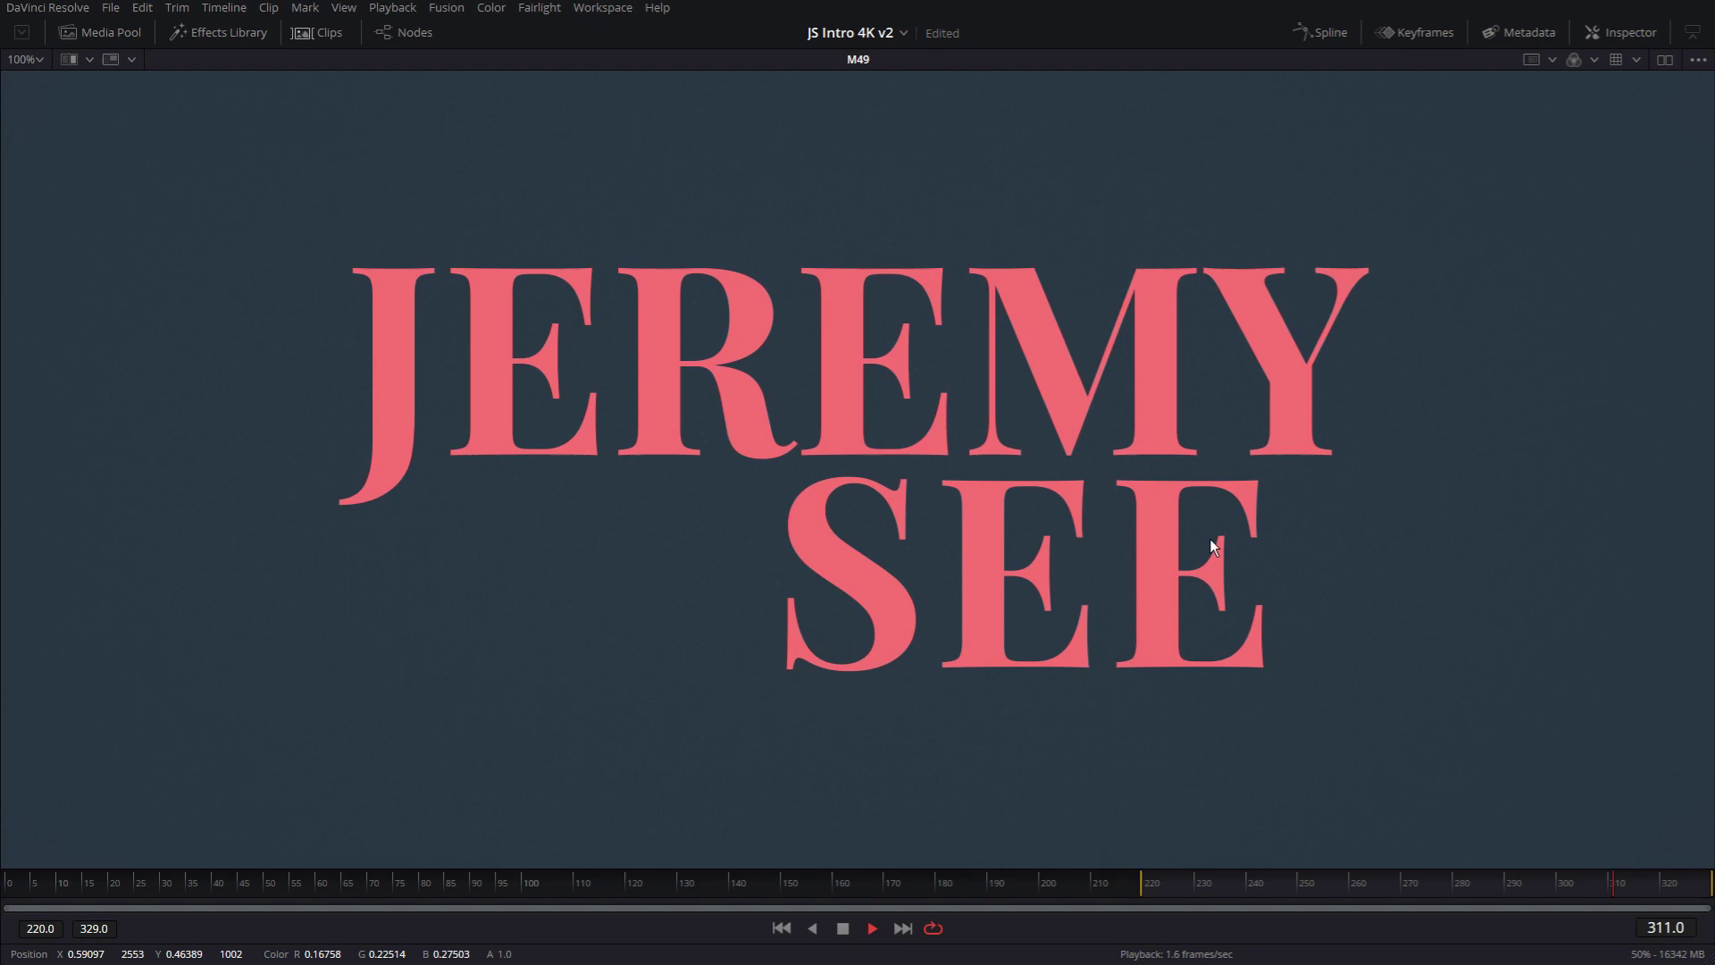
left_click_drag(1210, 538, 1152, 534)
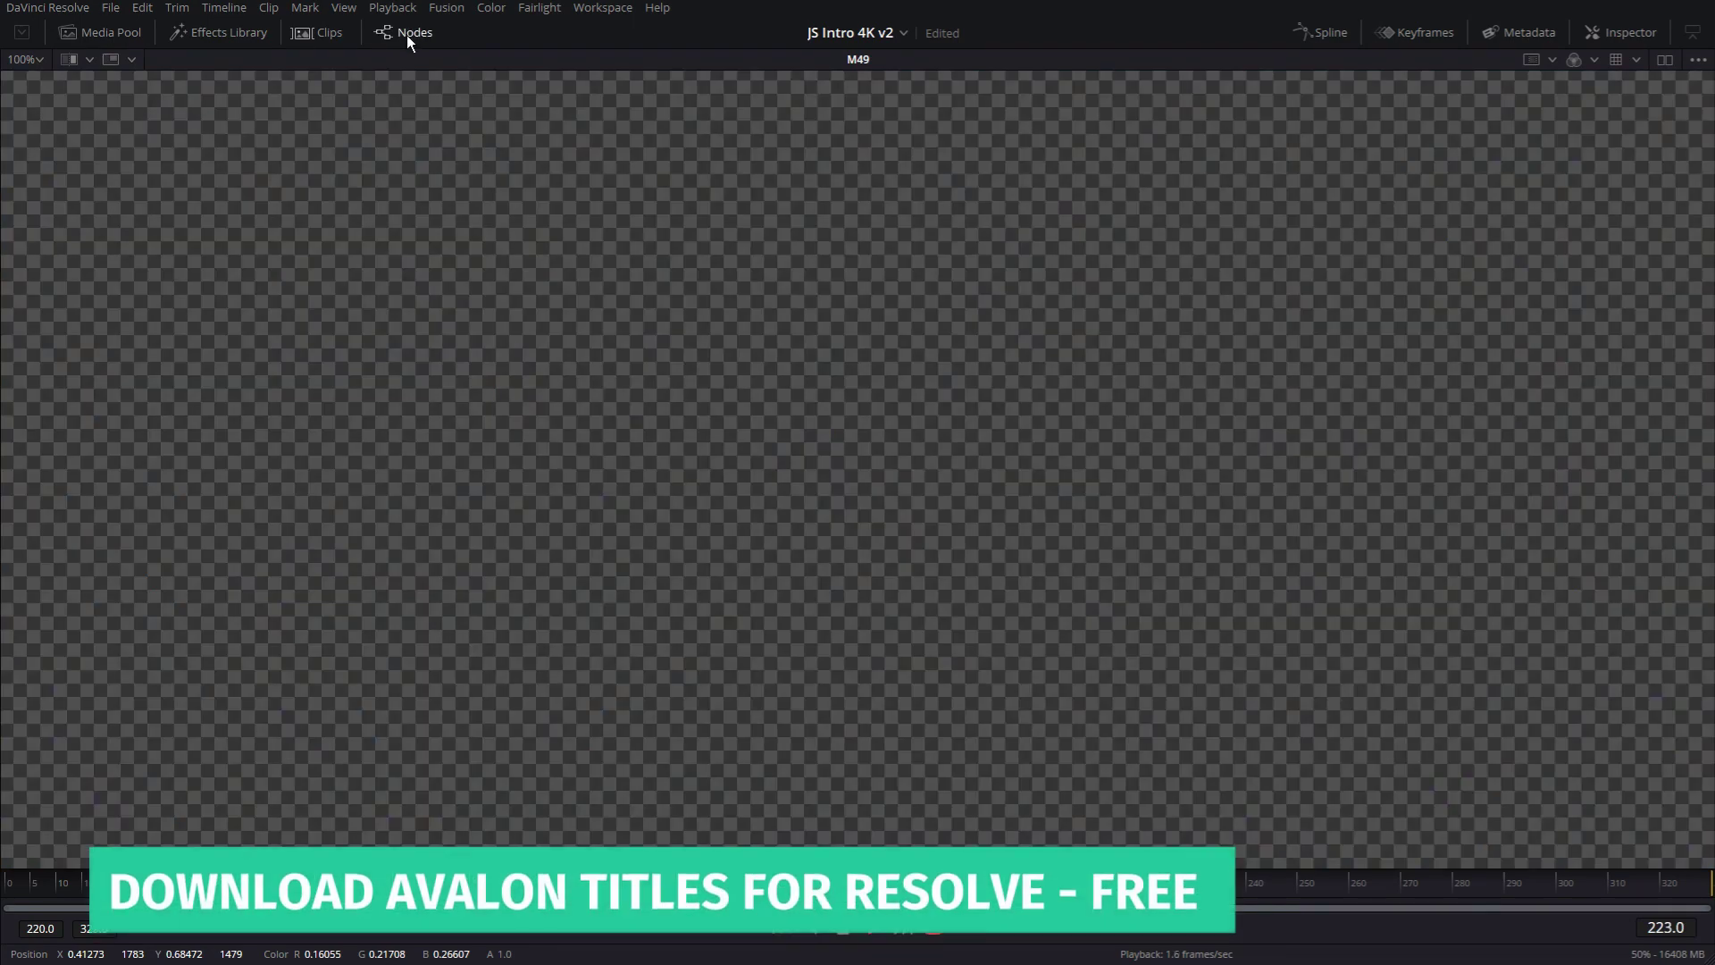
Step: Restore a taller node graph panned to the ACT_5 group, and fit the frame in the viewer
left_click(408, 36)
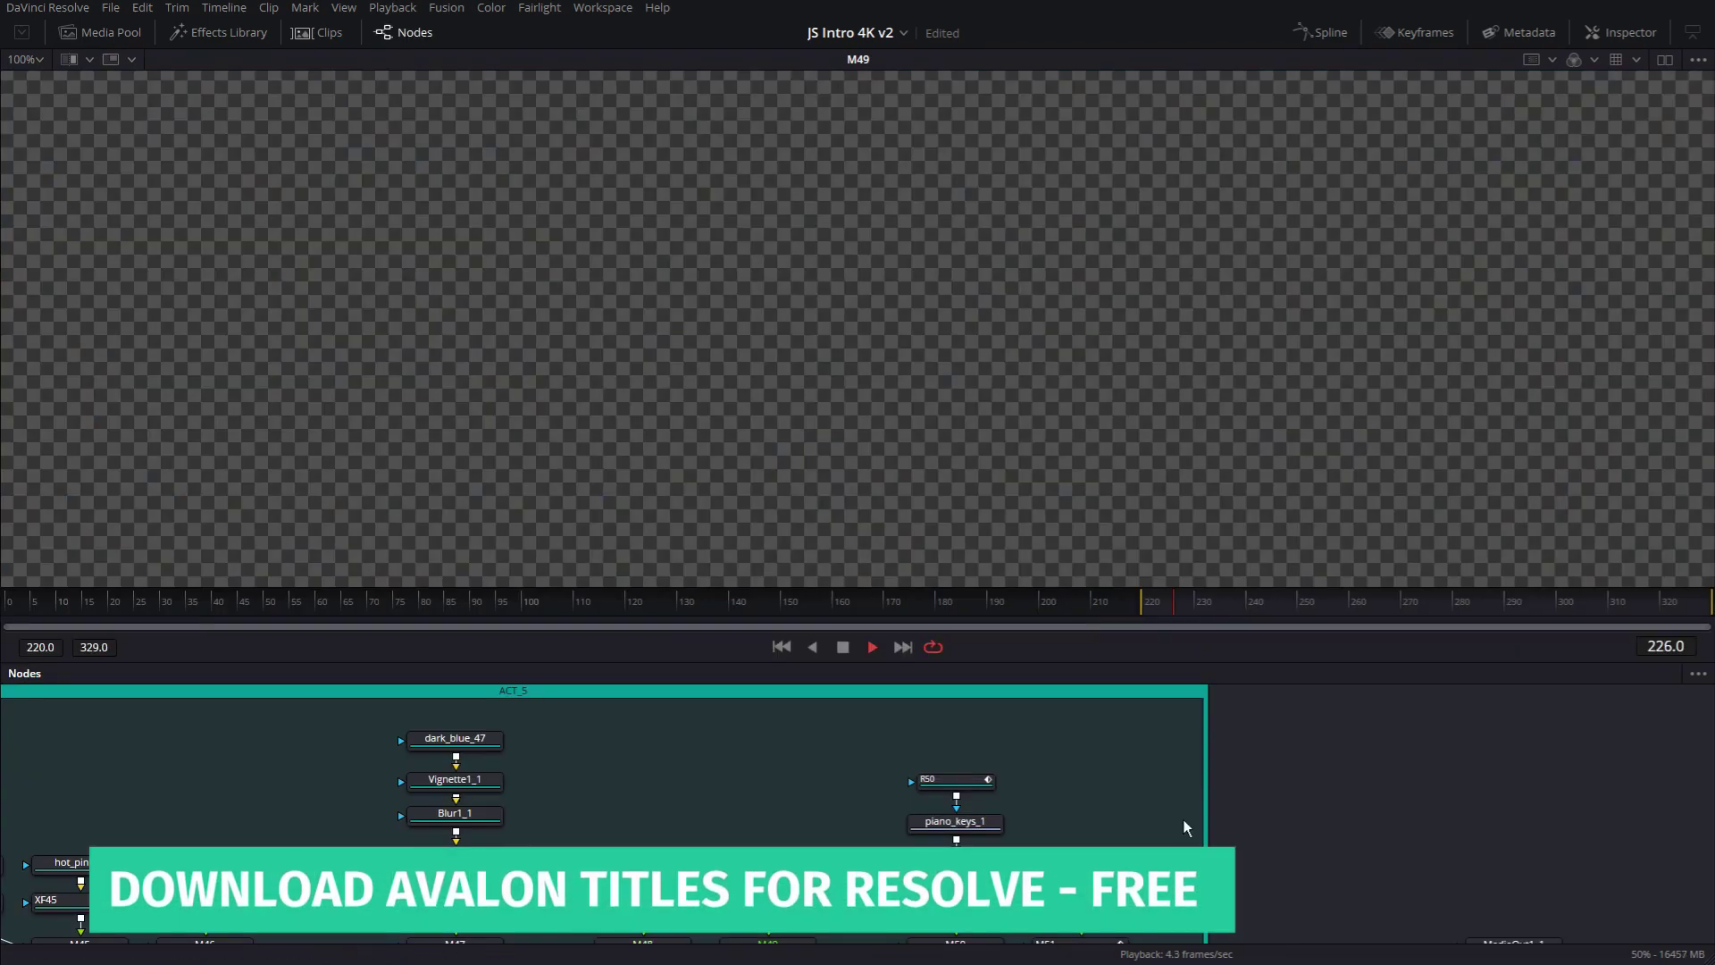
left_click_drag(1272, 661, 1272, 521)
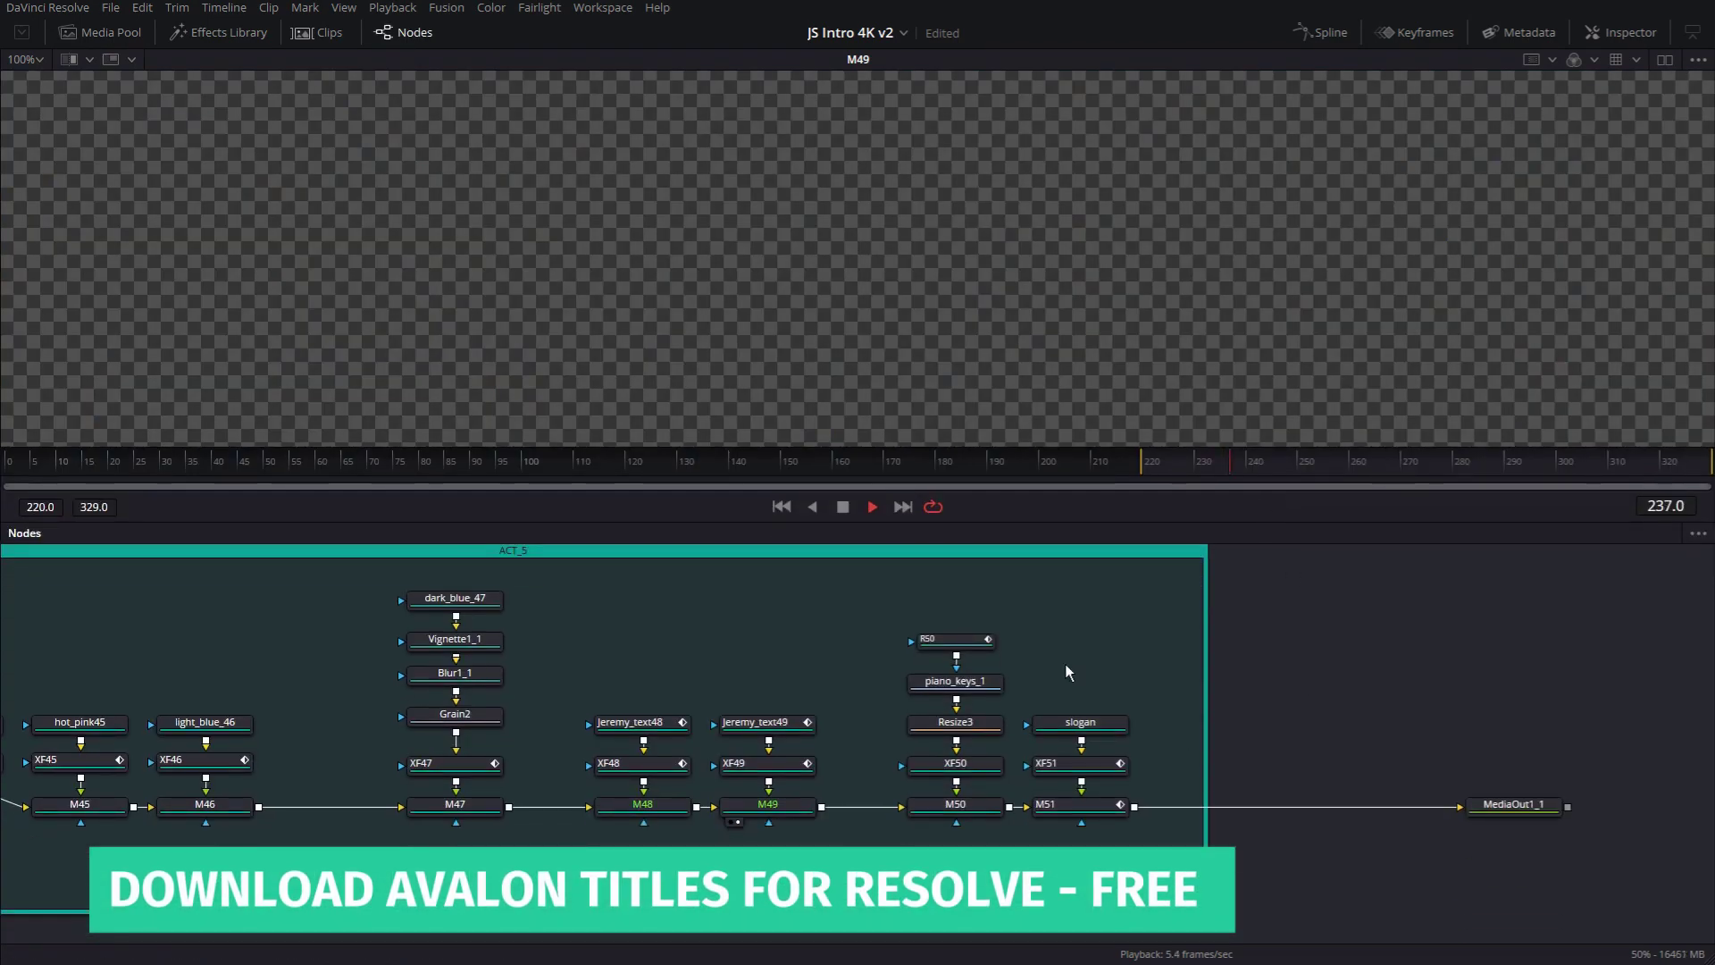
left_click_drag(1065, 663, 1367, 677)
left_click_drag(1090, 686, 983, 765)
key("ctrl+f")
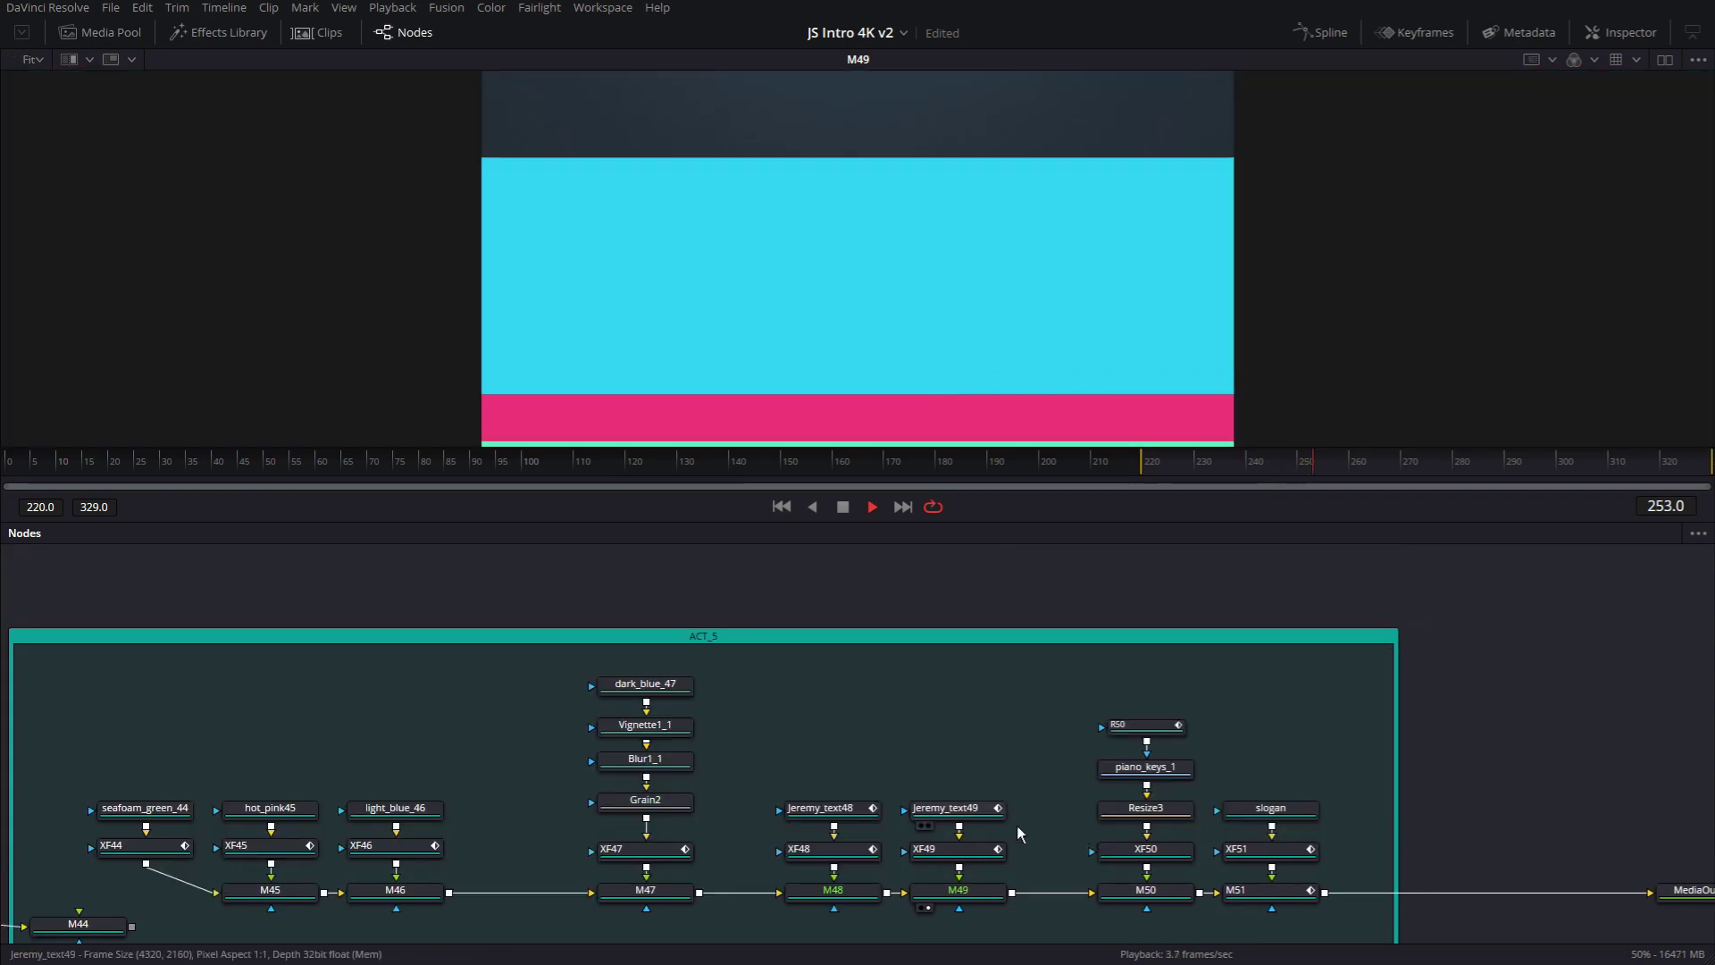
Step: Show the Jeremy_text48 title's Shading settings with its pink fill (Red 0.992, Green/Blue 0.451), then deselect
left_click(844, 813)
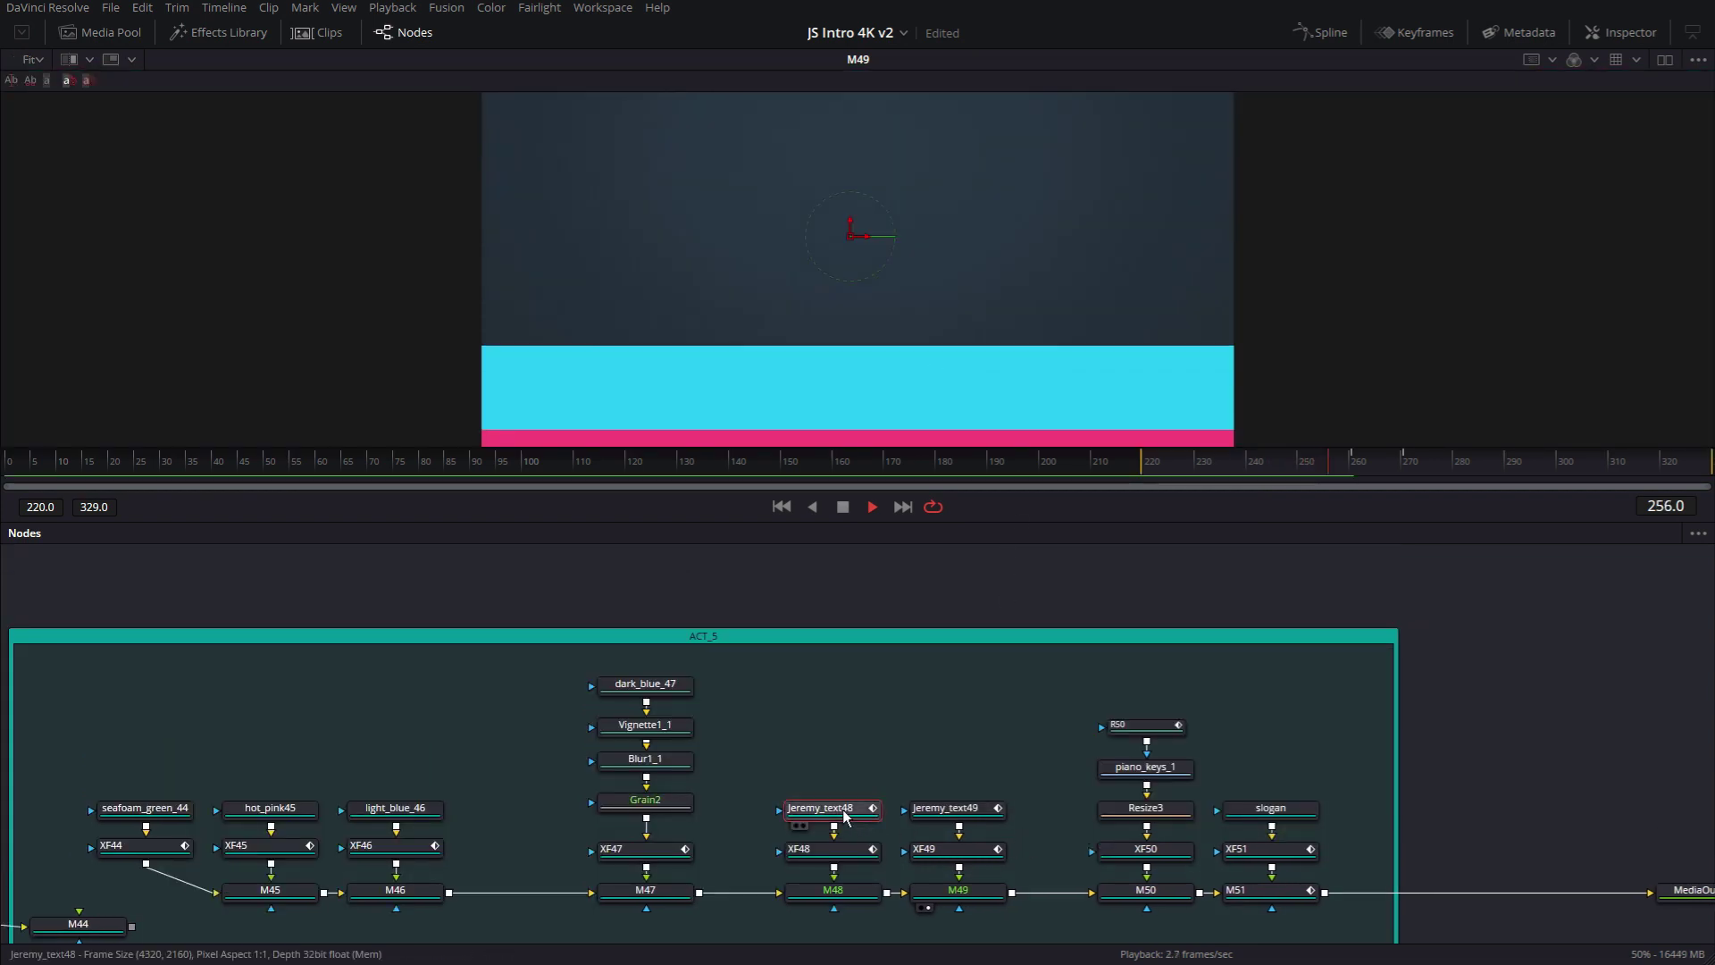
left_click(1642, 34)
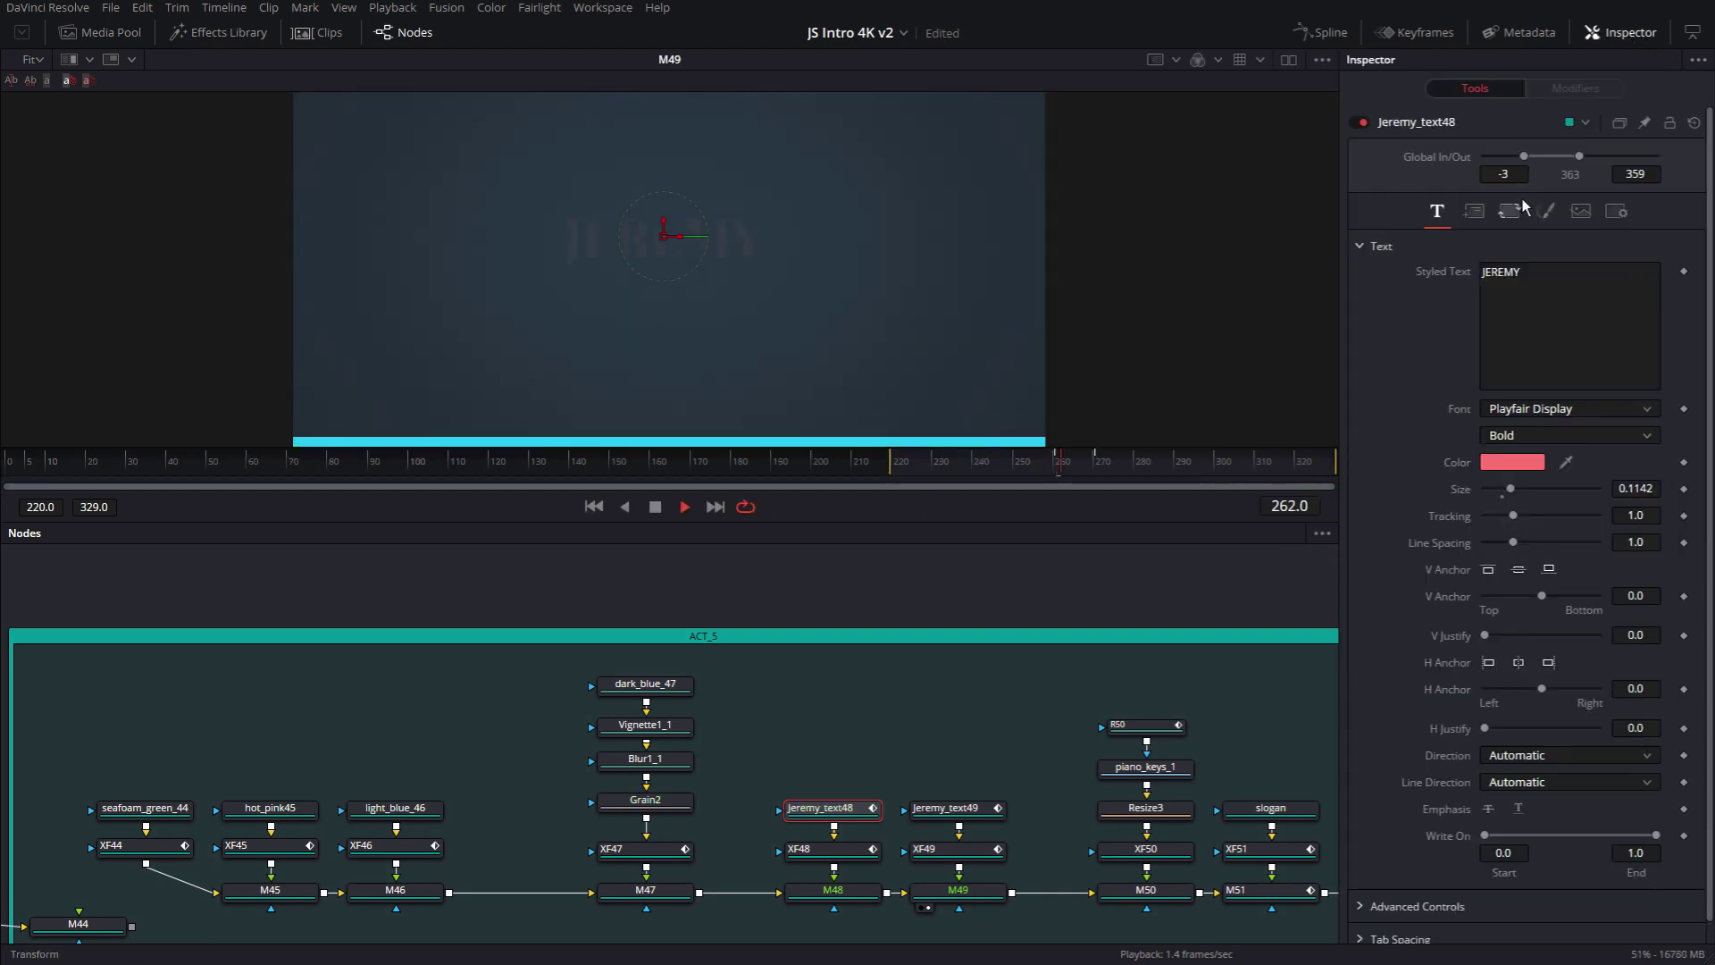
left_click(1475, 214)
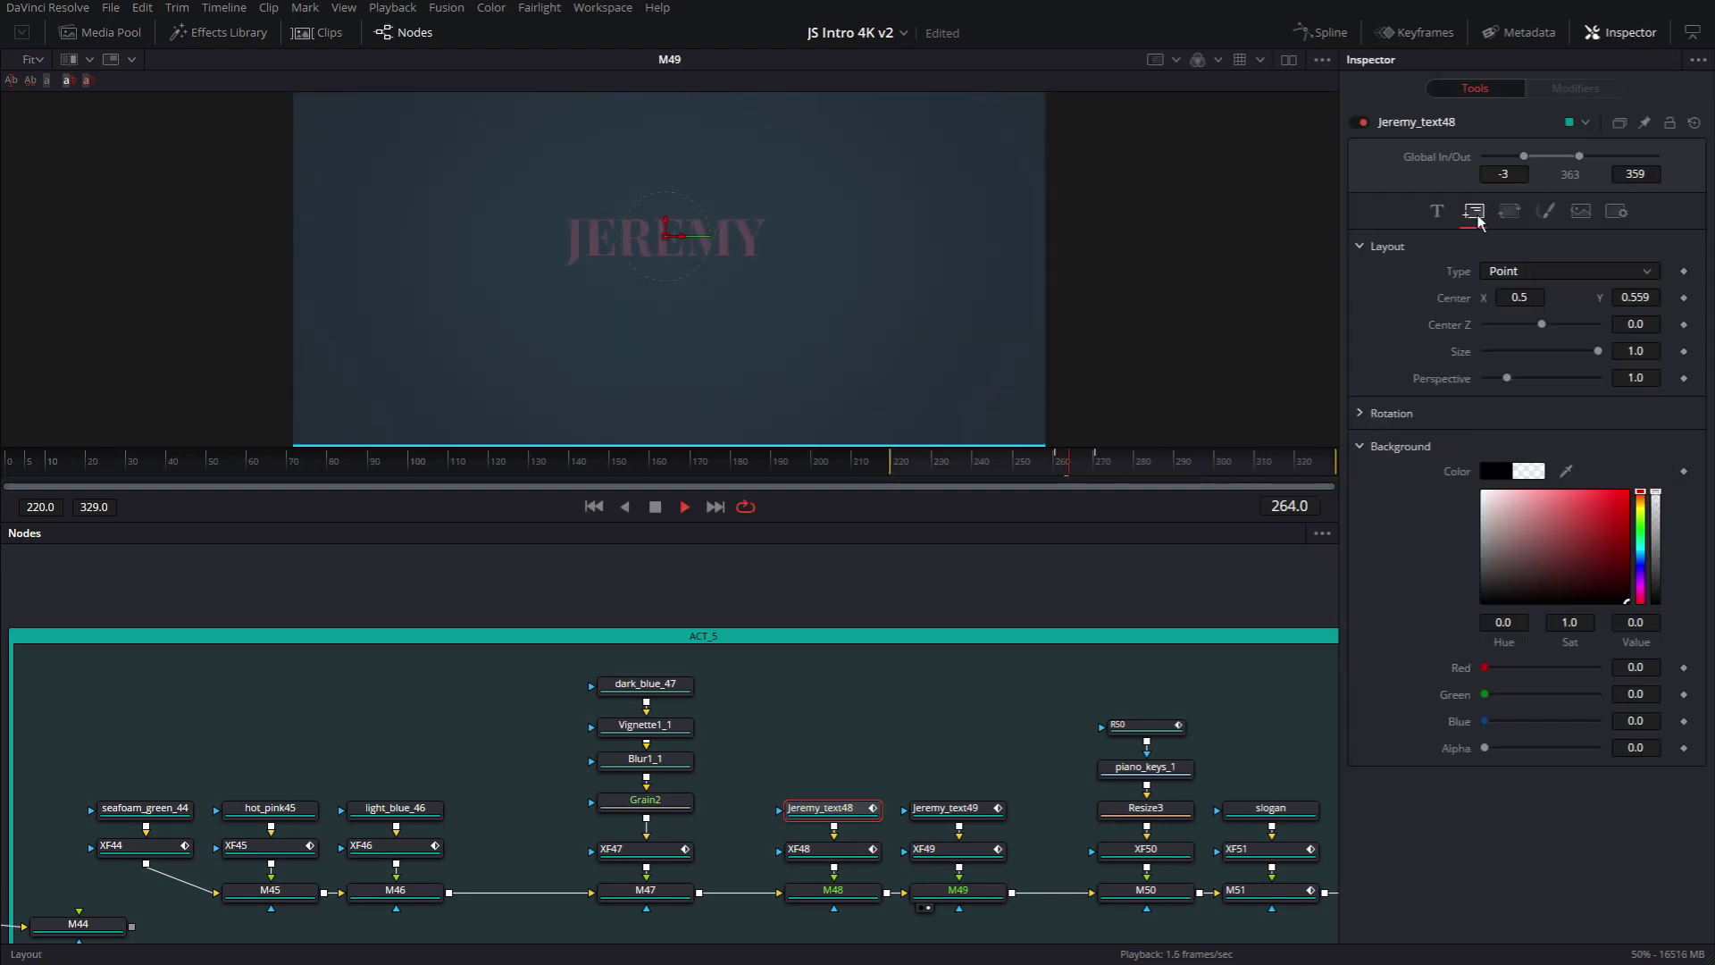
left_click(1548, 214)
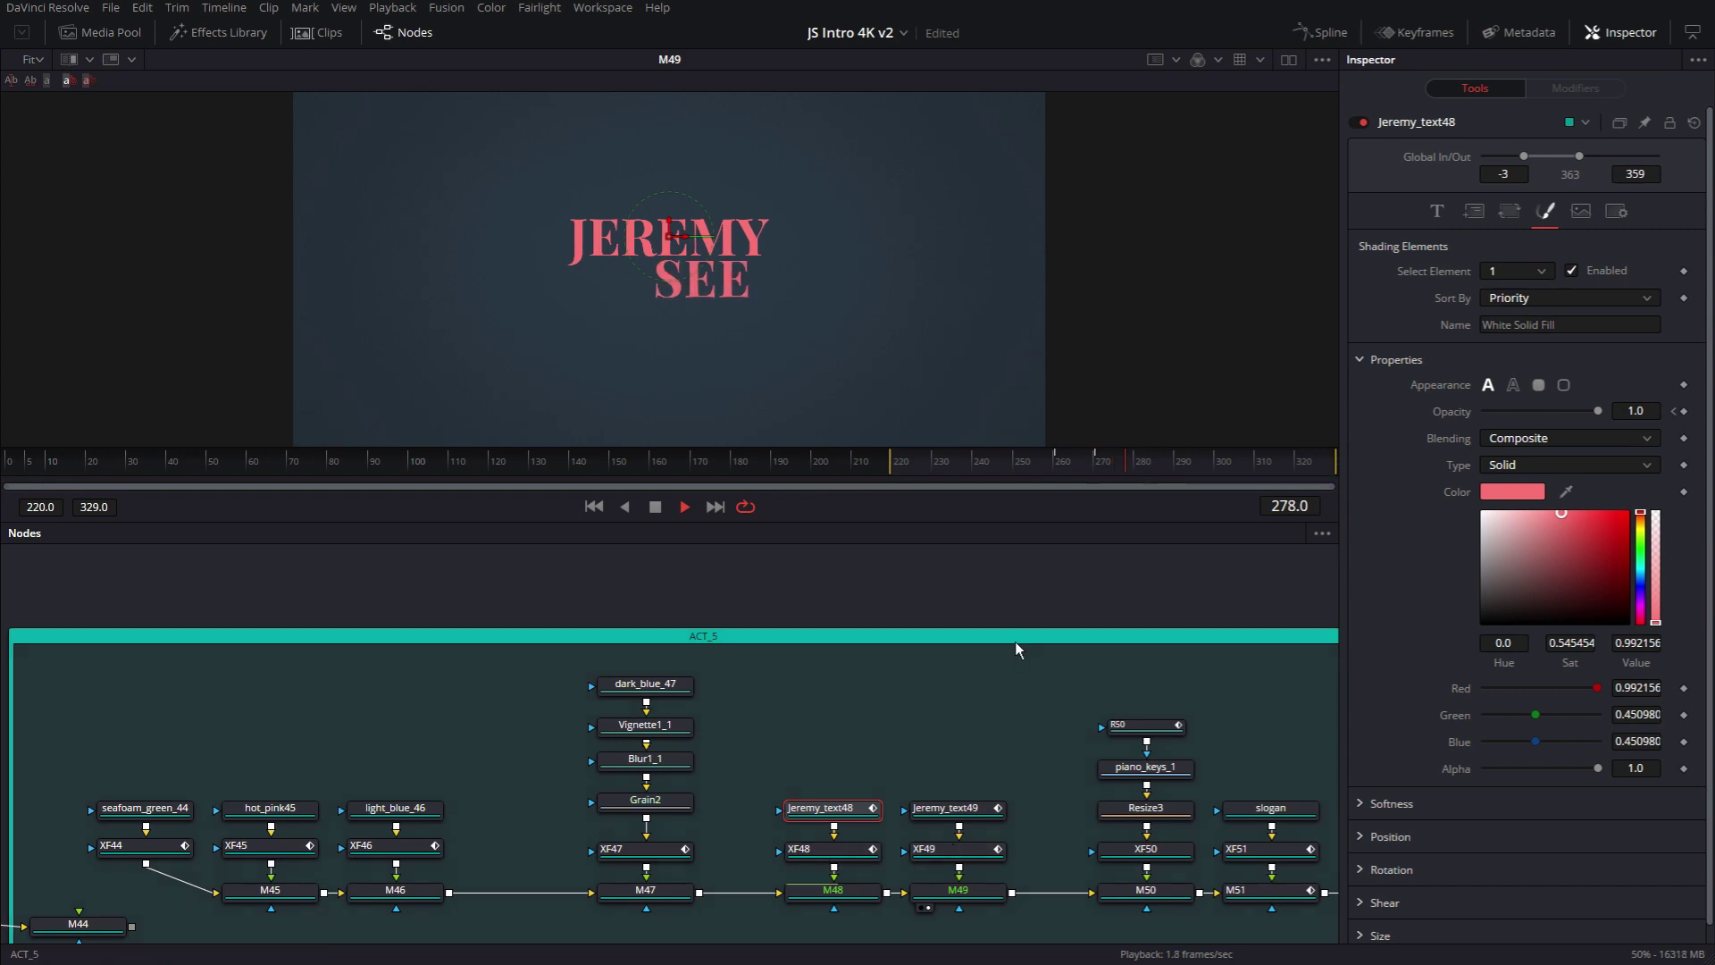
left_click(902, 588)
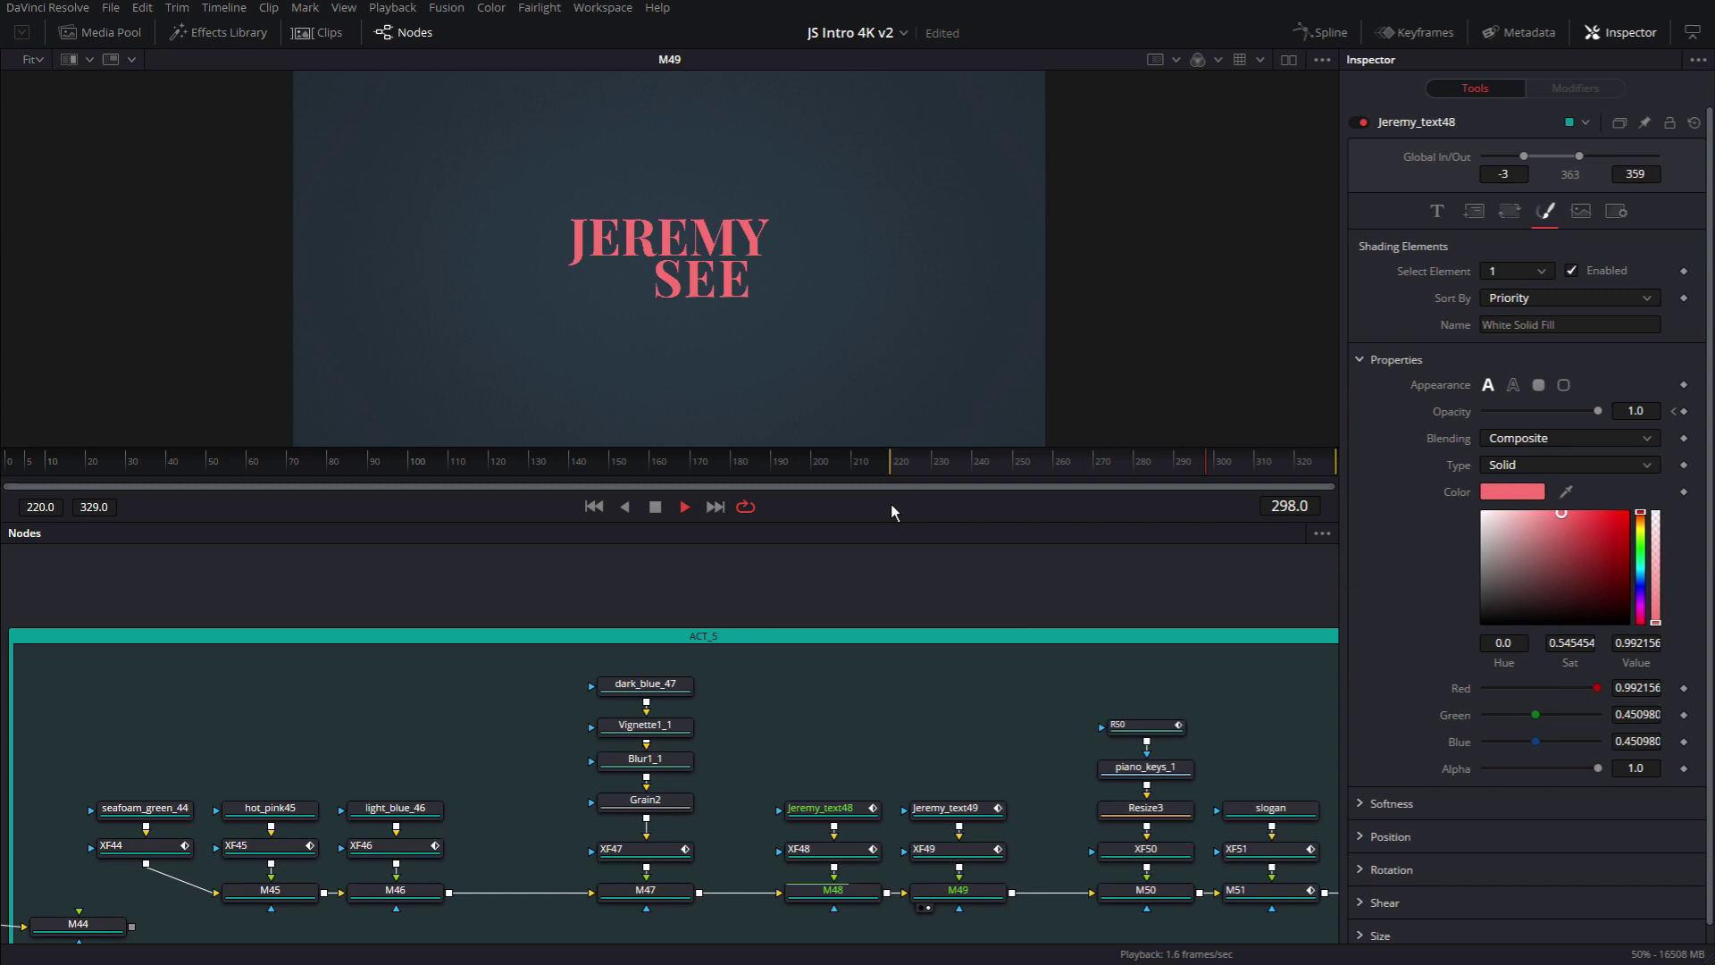
Step: View the M50 merge zoomed in on the piano keys under JEREMY, then view the M51 slogan merge
left_click_drag(1064, 745, 759, 693)
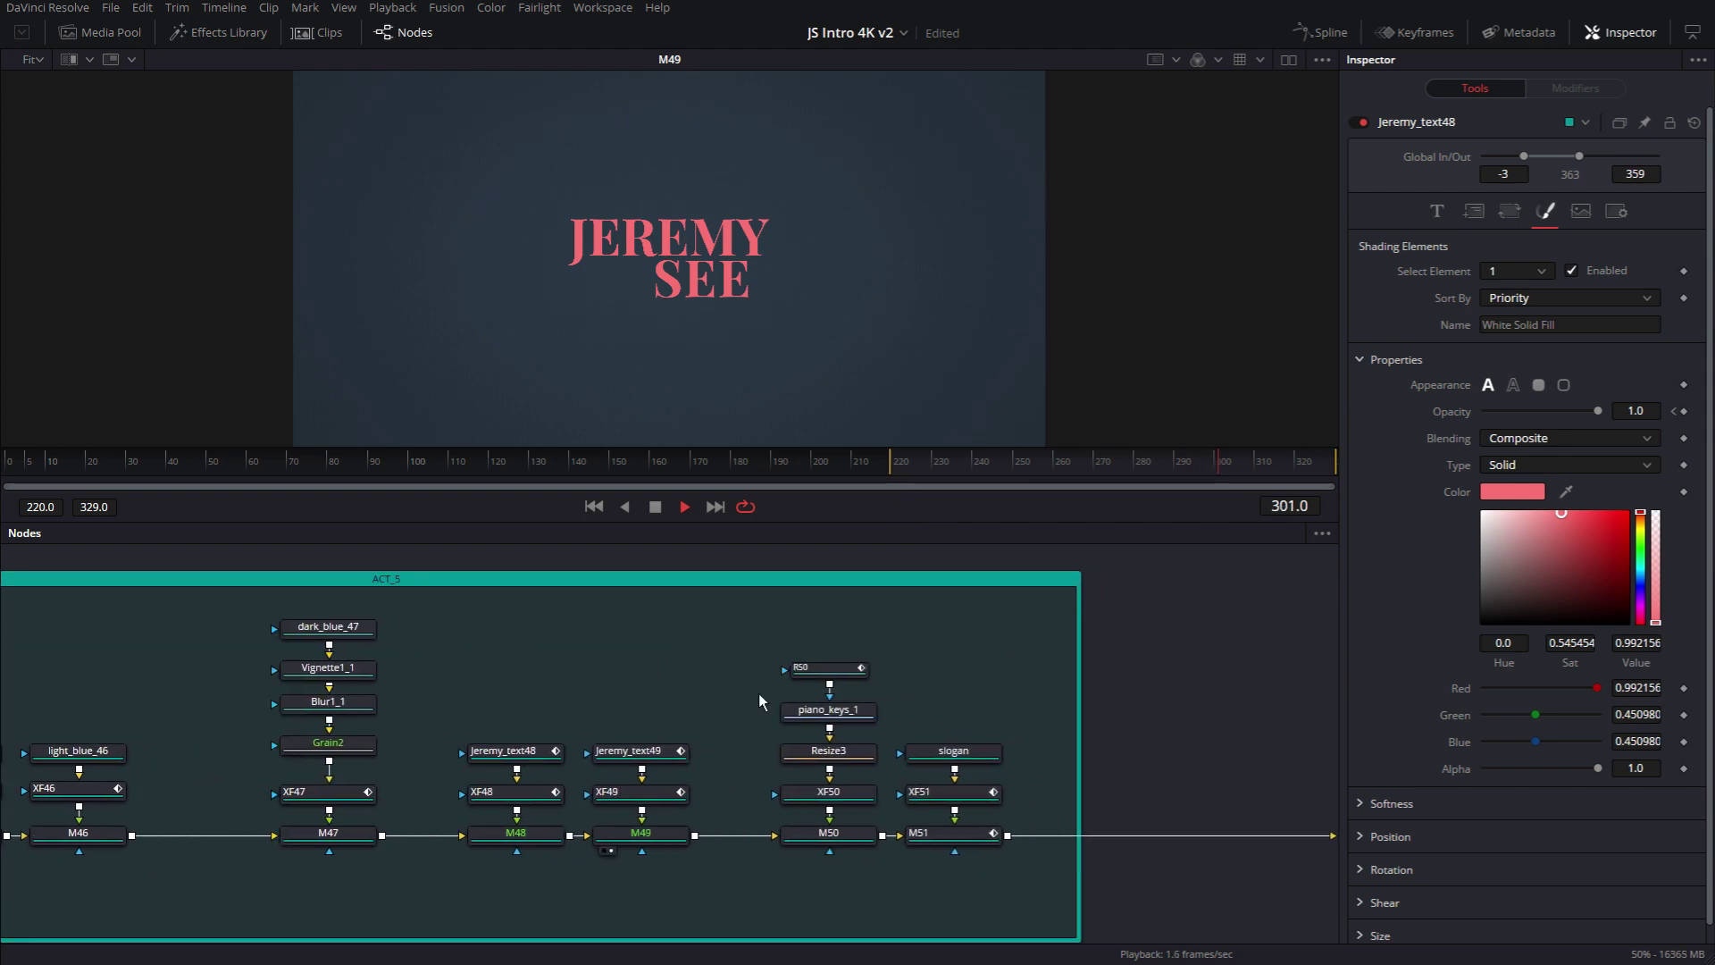
left_click(844, 838)
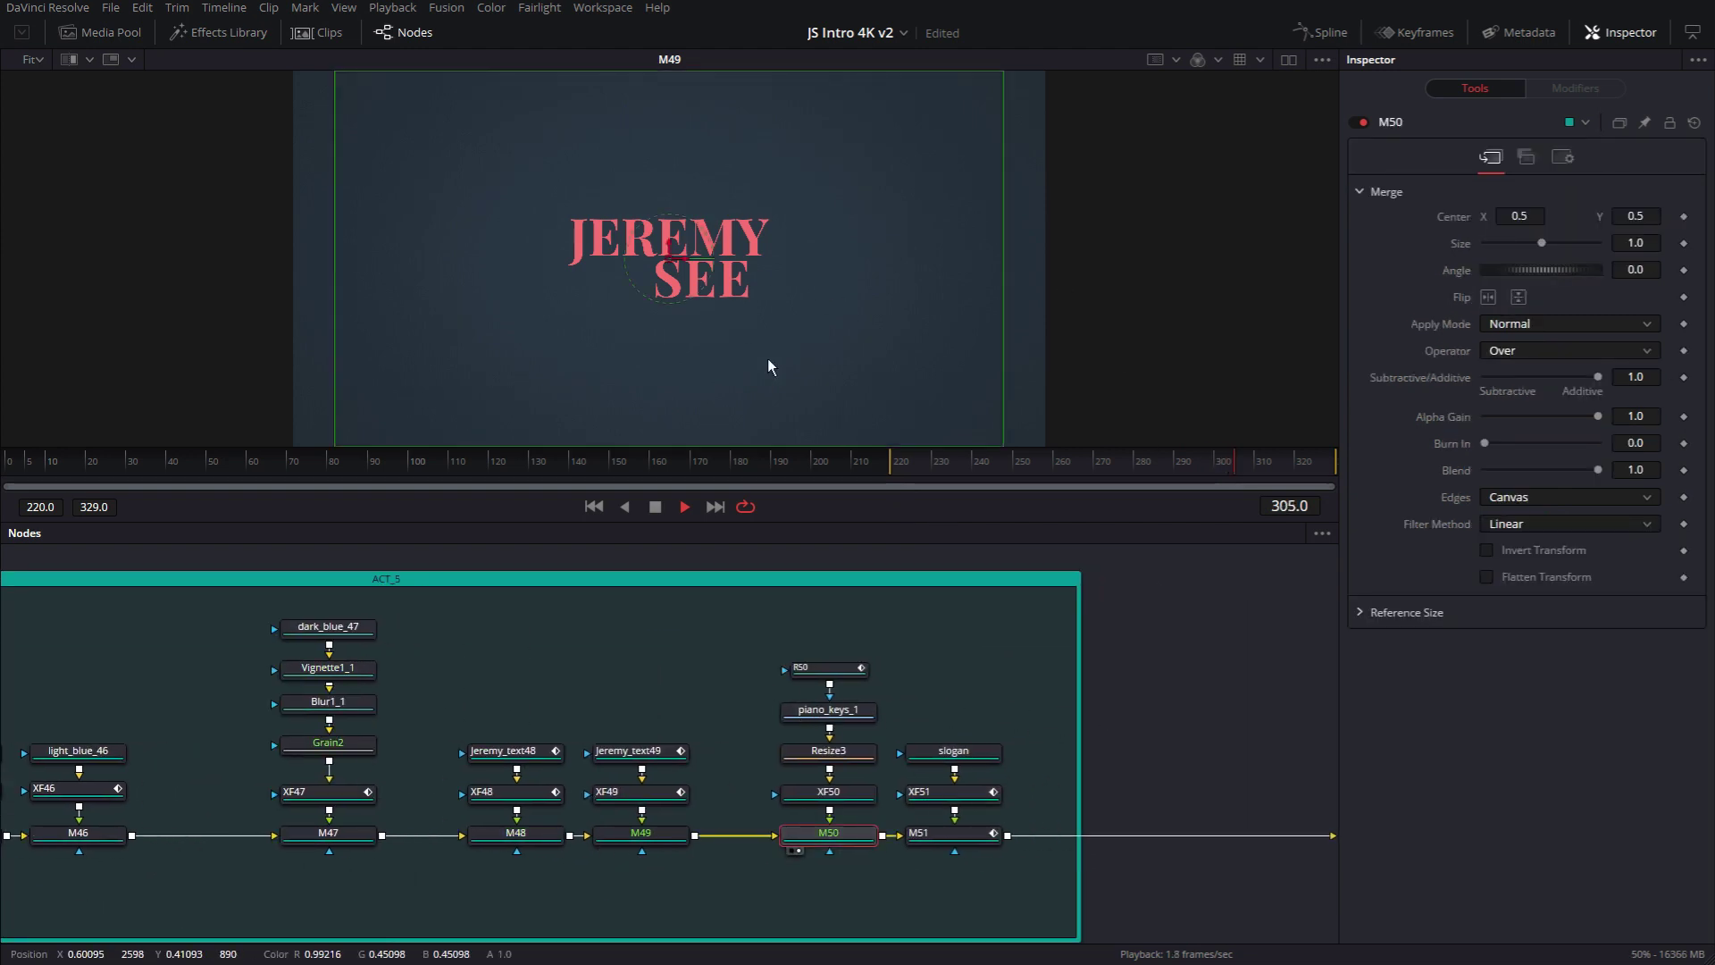
scroll(705, 266, "up", 2)
scroll(704, 267, "up", 4)
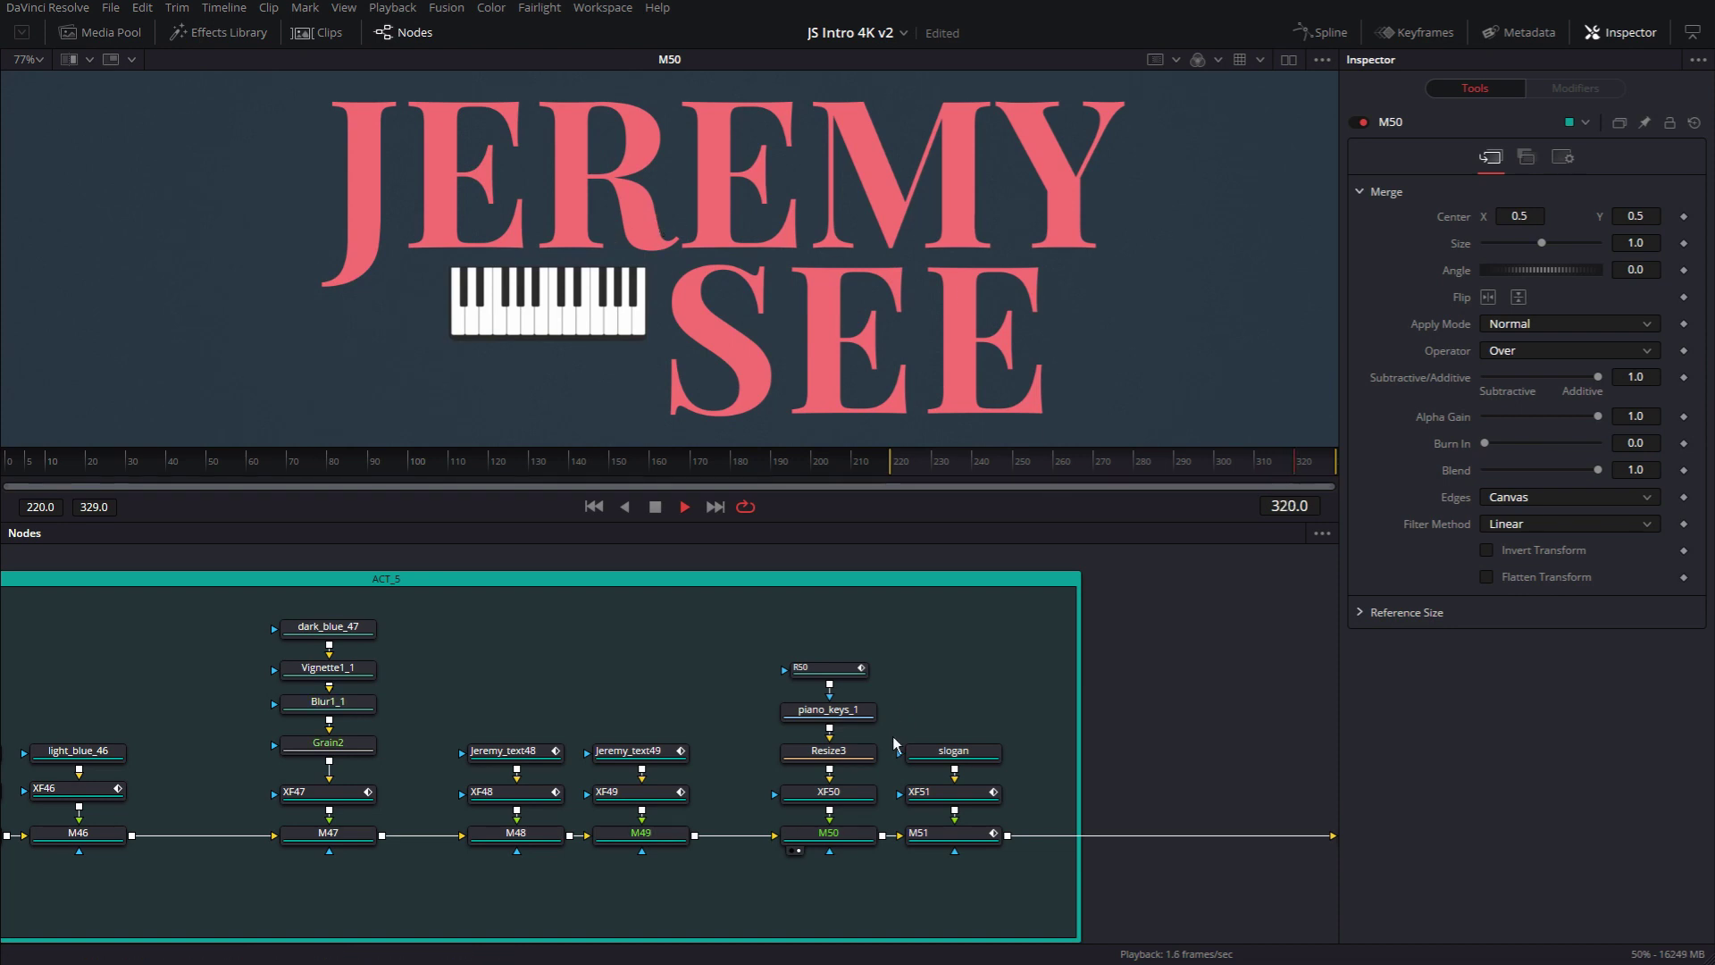
left_click(952, 835)
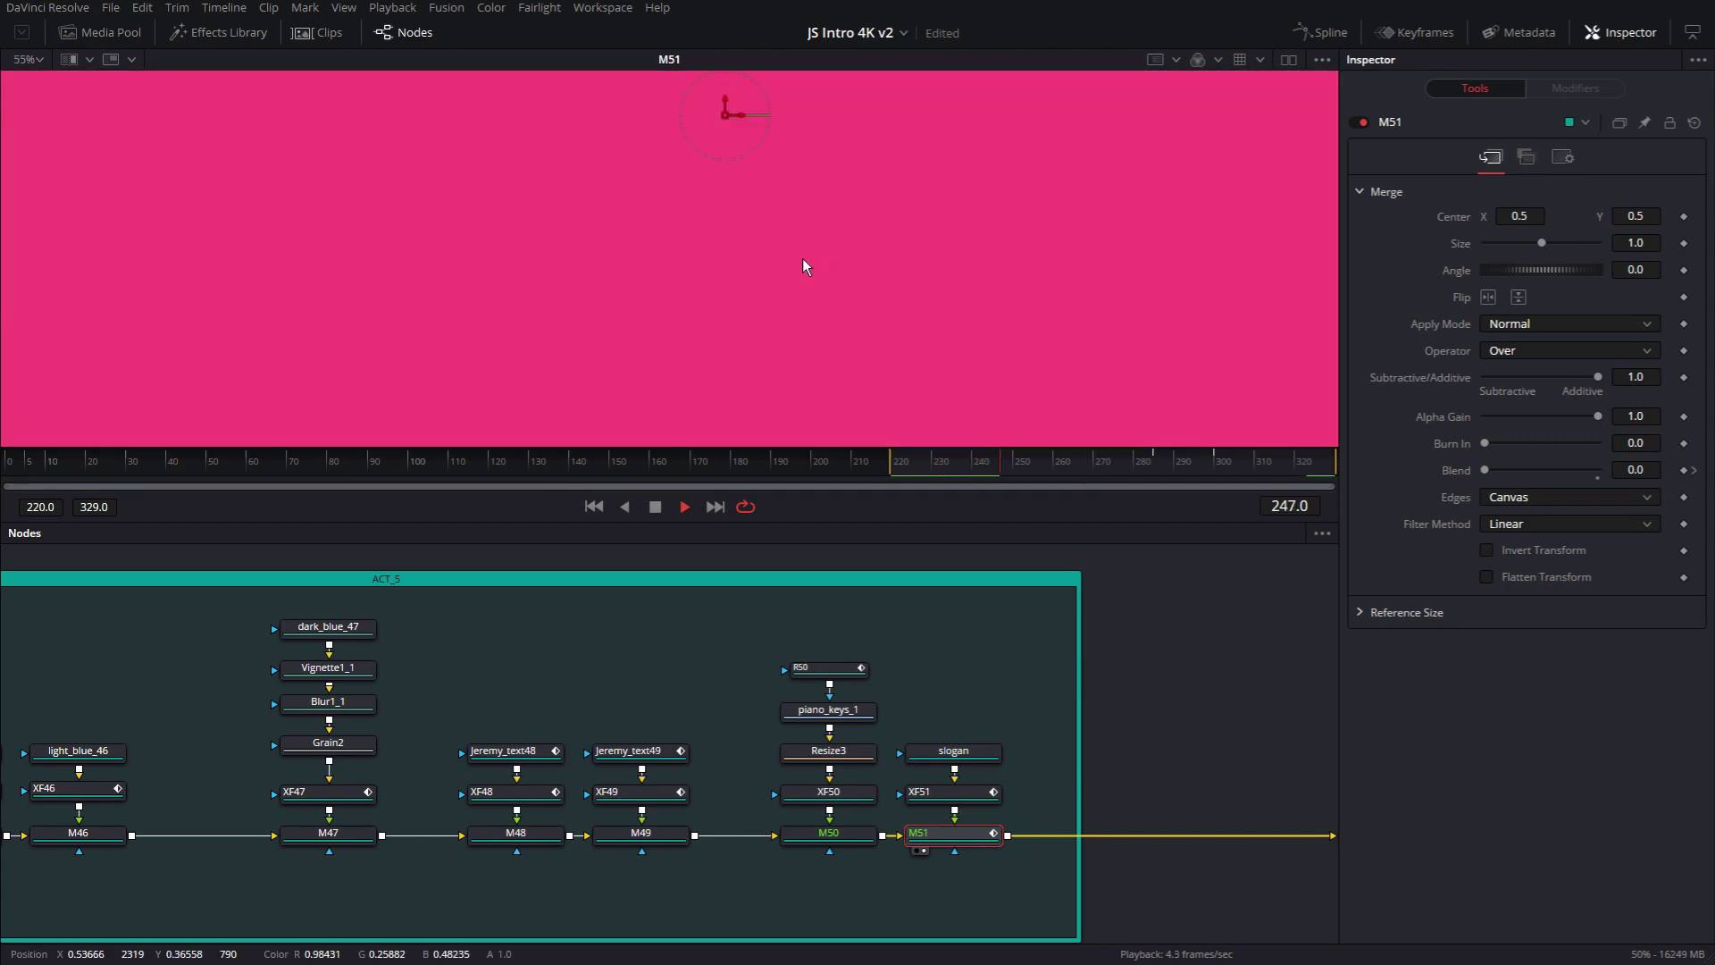
Step: Fit the M51 output in the viewer and hide the Nodes and Inspector panels to enlarge it
scroll(798, 263, "down", 4)
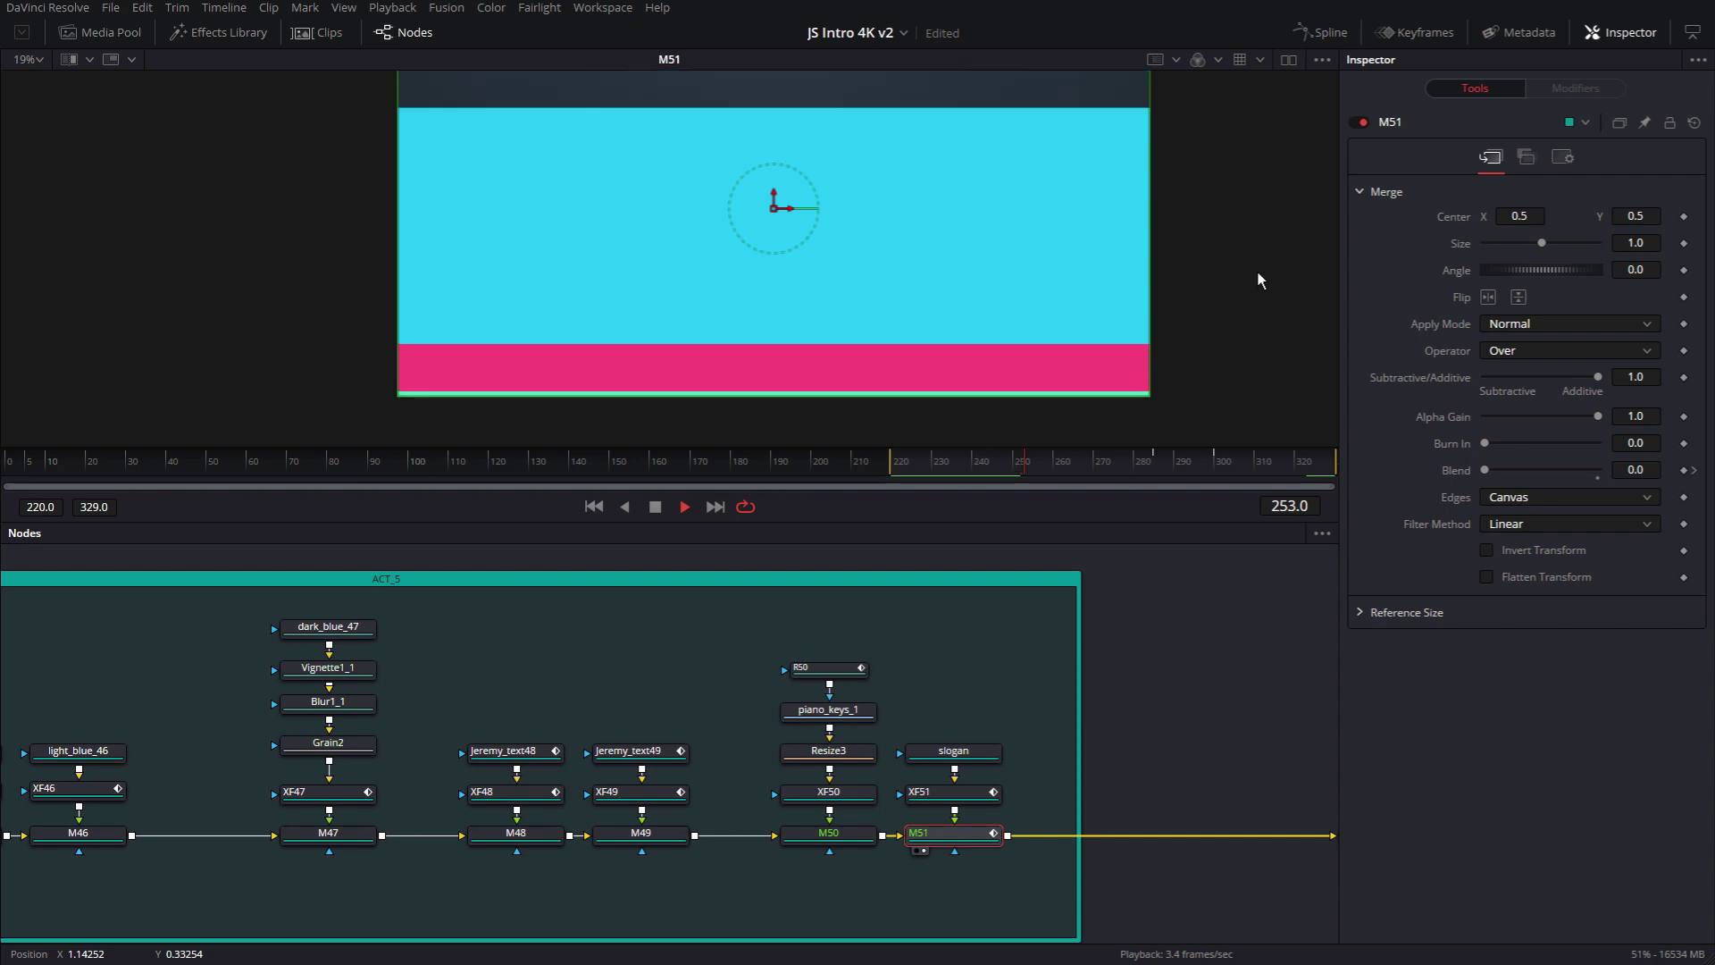
key("ctrl+f")
left_click(1242, 629)
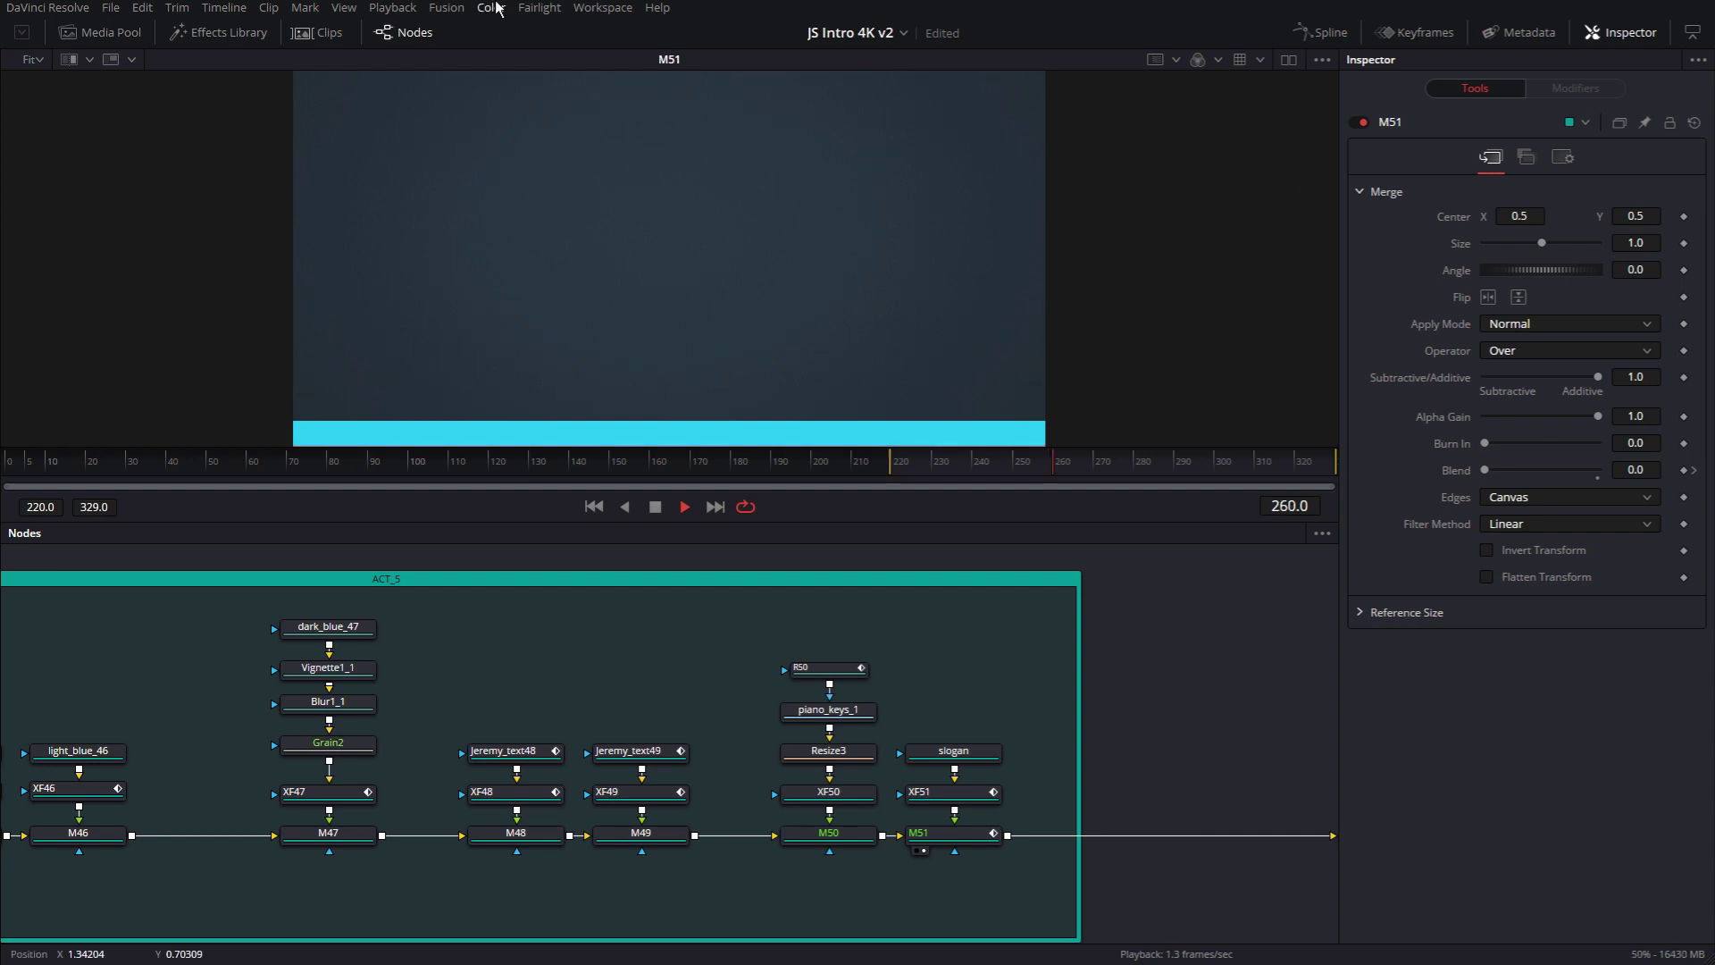
left_click(393, 32)
left_click(1618, 32)
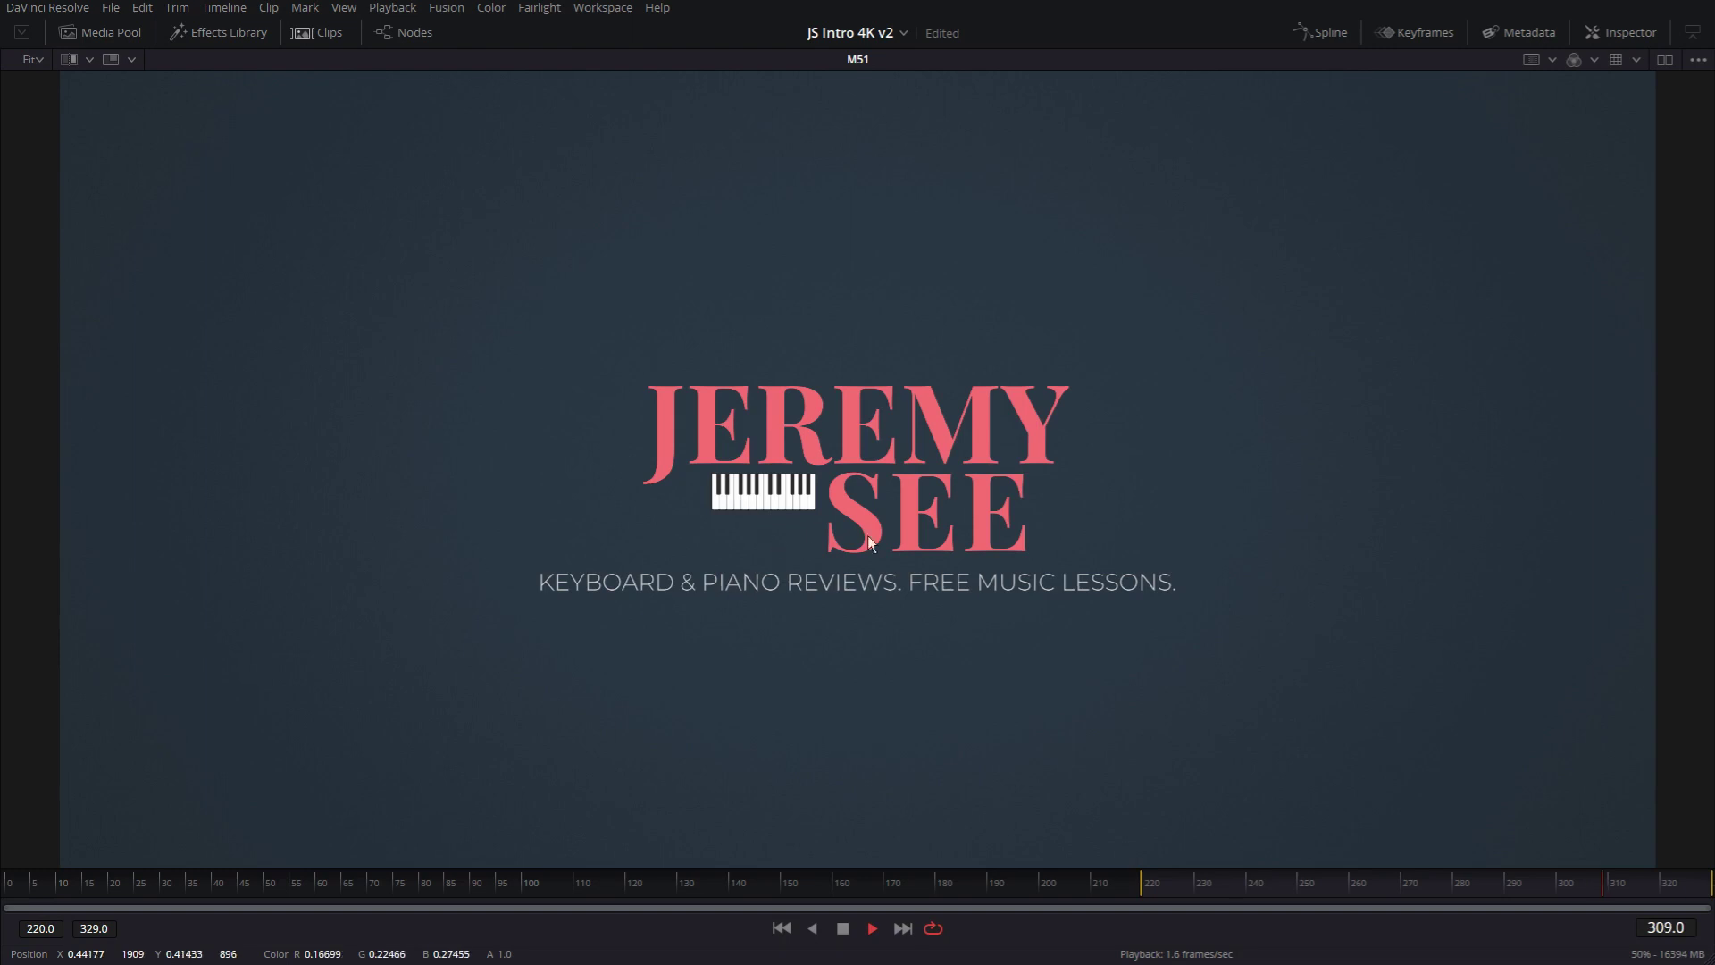
Step: Bring back an enlarged node graph showing both groups and MediaOut1_1, and stop playback
left_click(423, 37)
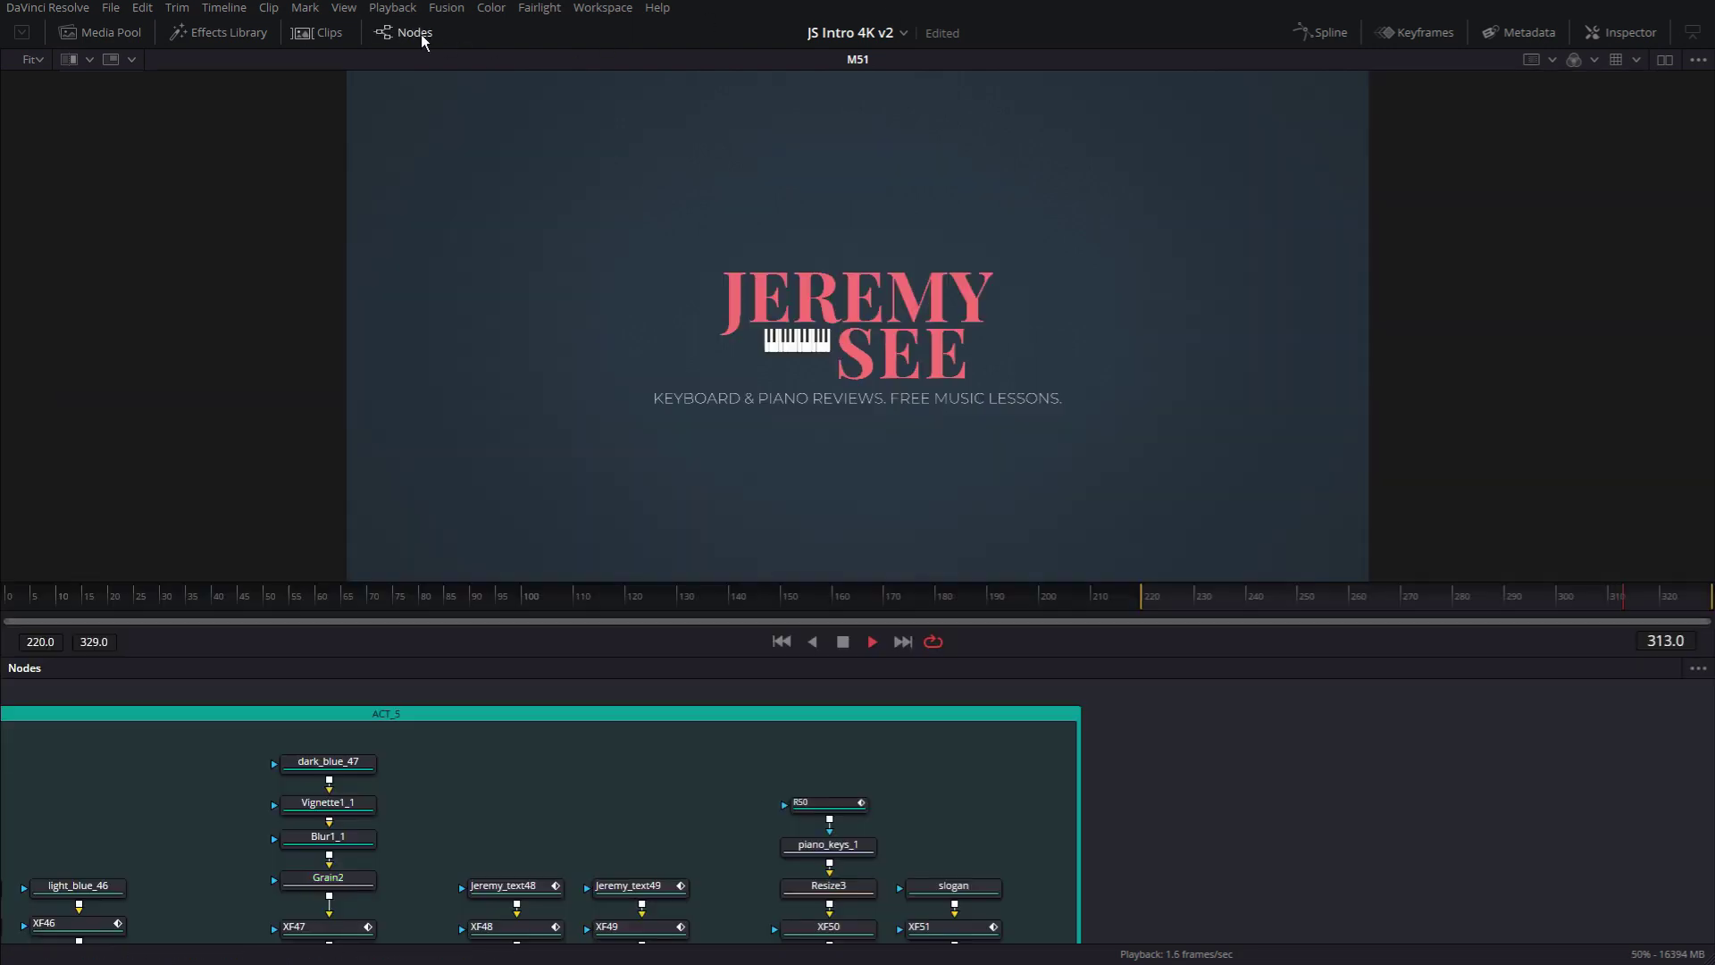
mouse_move(1118, 704)
left_mouse_down()
mouse_move(1160, 880)
mouse_move(1093, 688)
left_mouse_up()
left_click_drag(1075, 893, 1042, 755)
scroll(1042, 754, "up", 2)
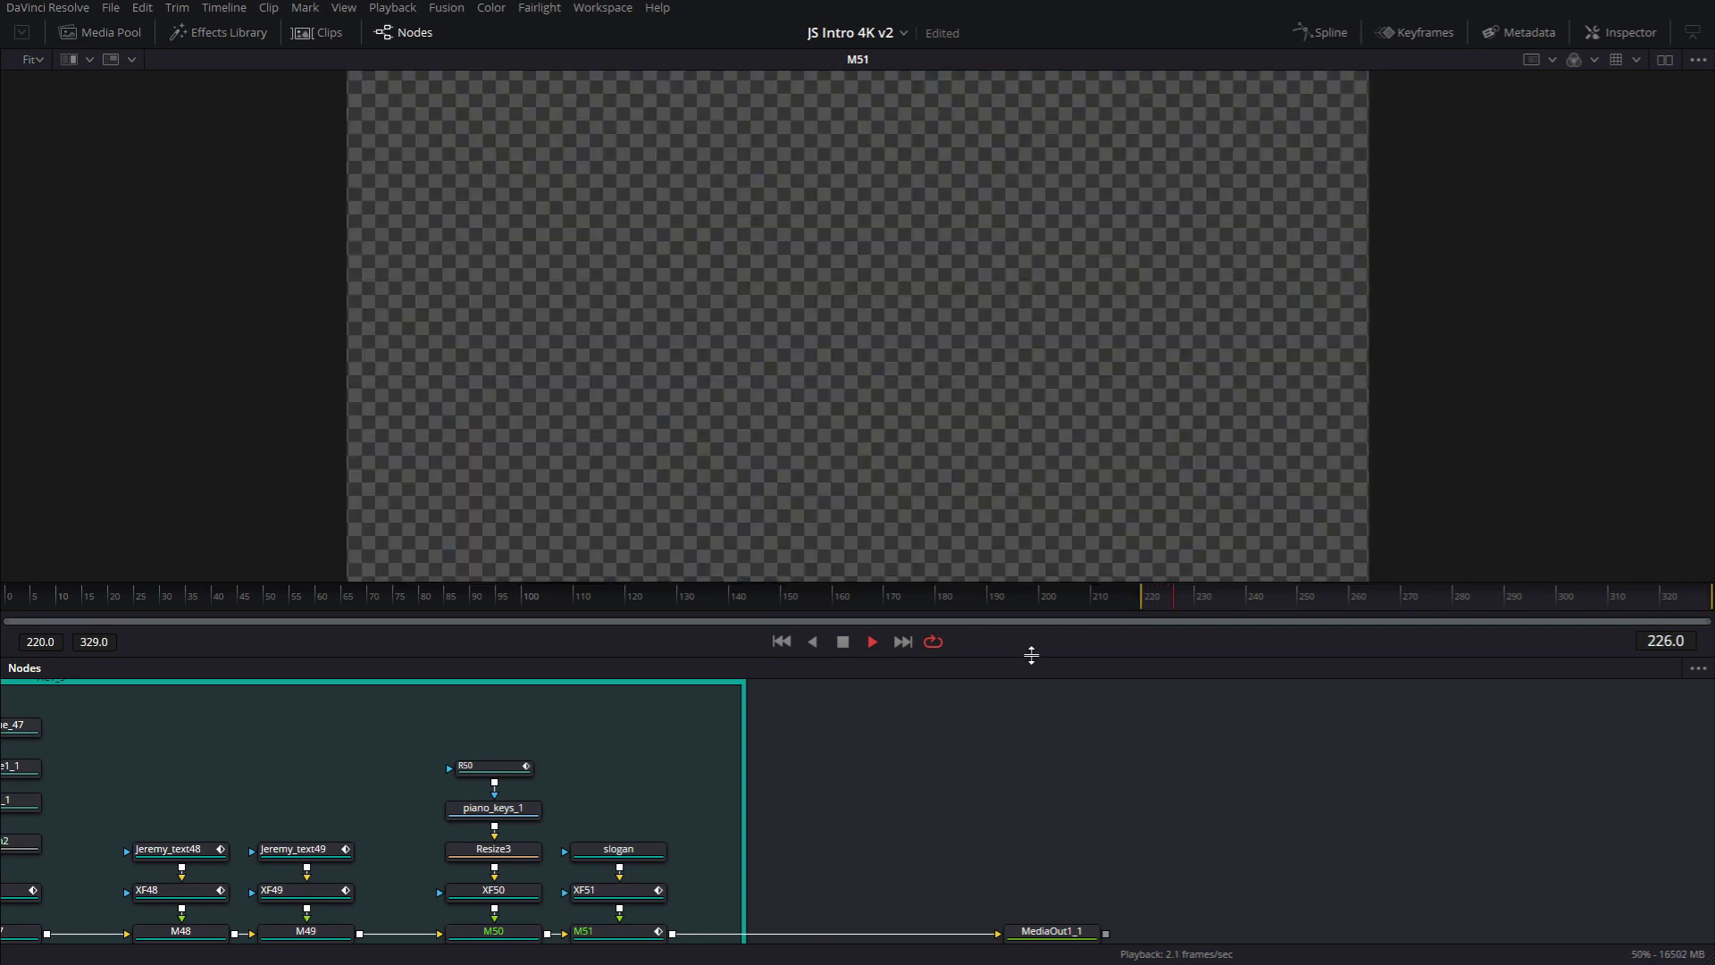
left_click_drag(1031, 655, 1053, 429)
scroll(775, 662, "down", 4)
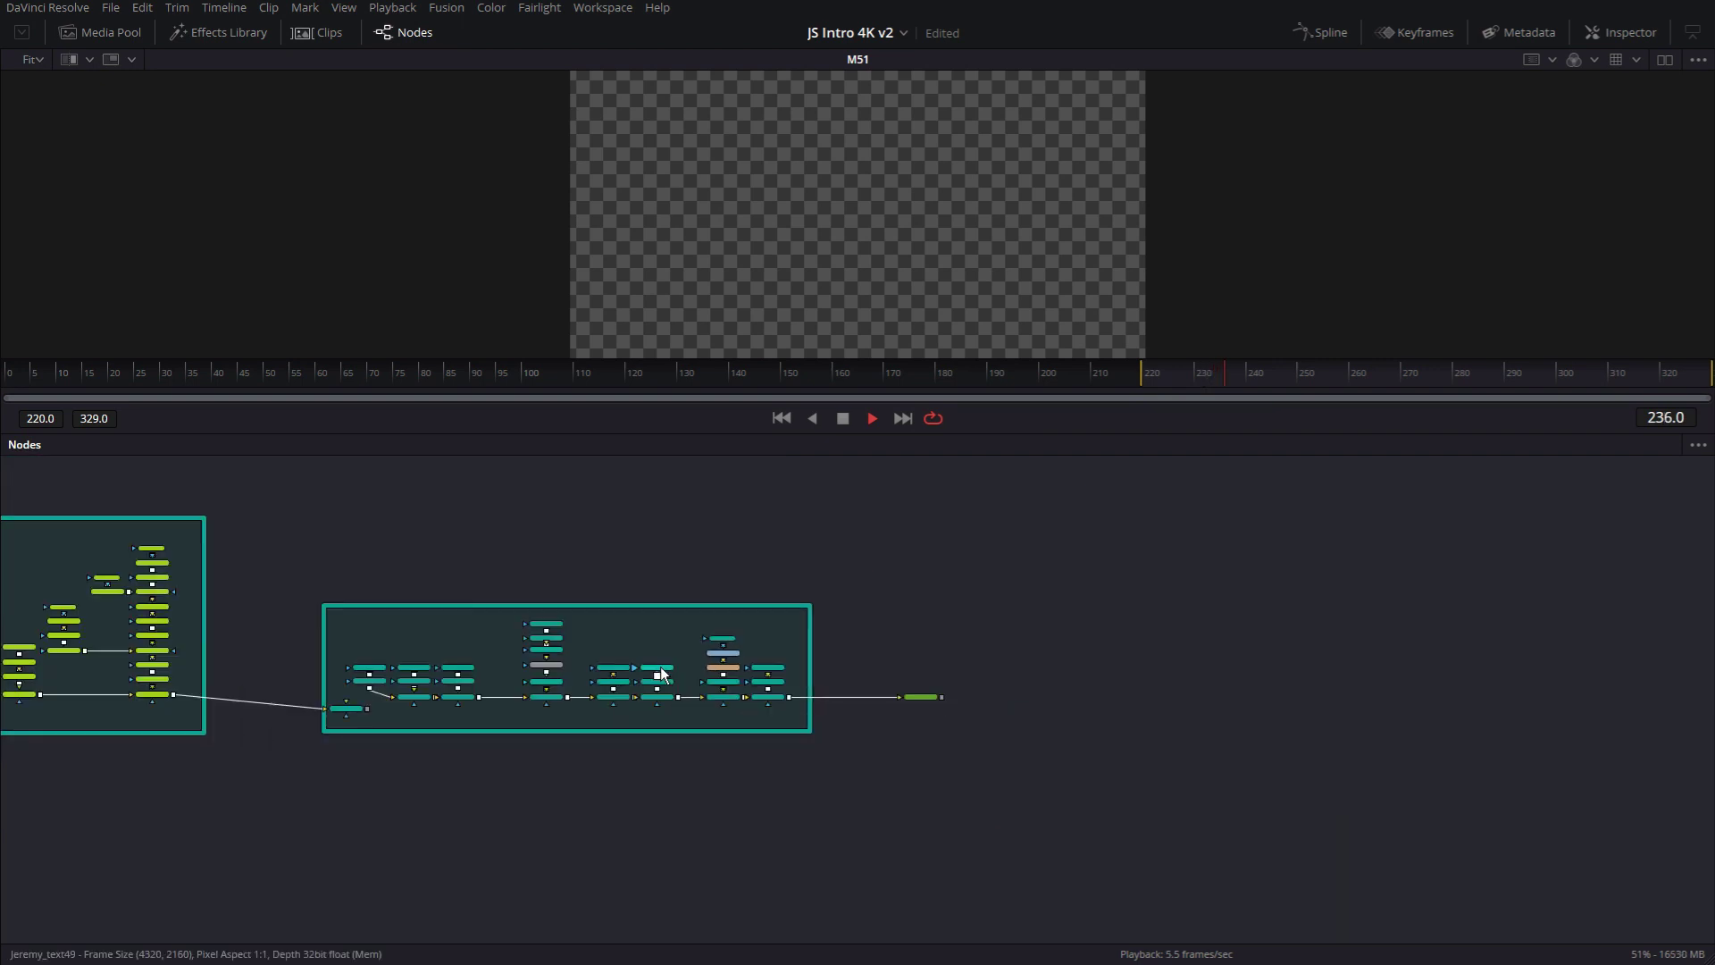
scroll(487, 663, "up", 2)
left_click_drag(437, 710, 1000, 739)
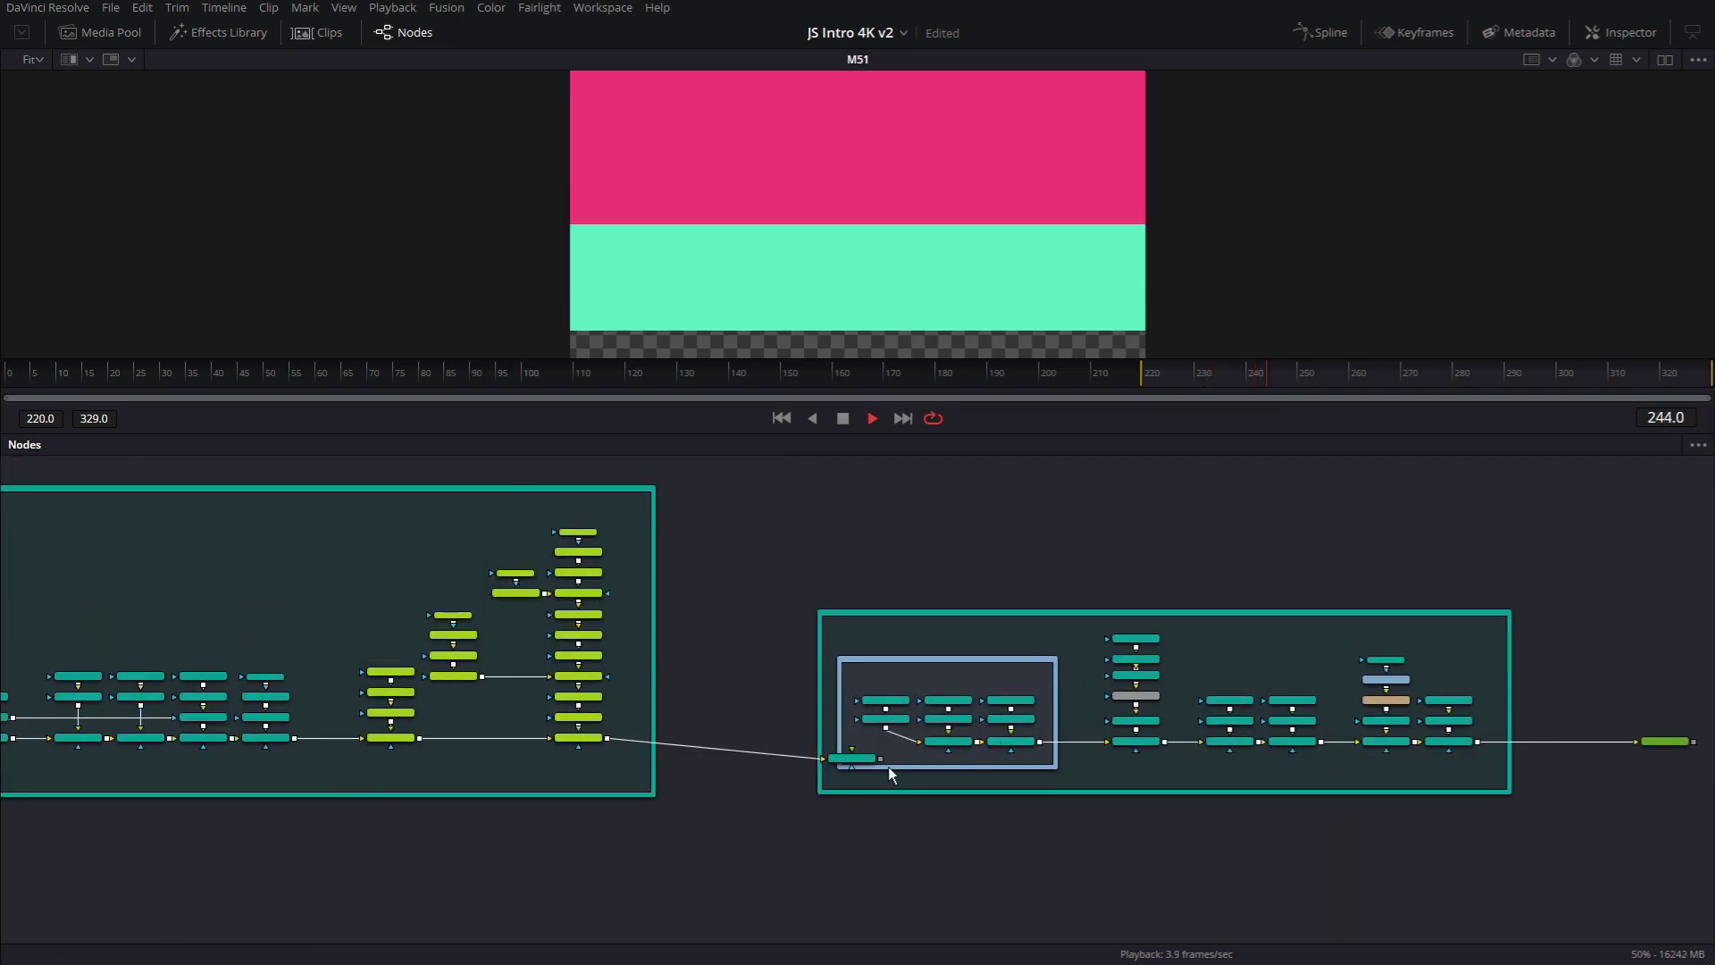
left_click(843, 419)
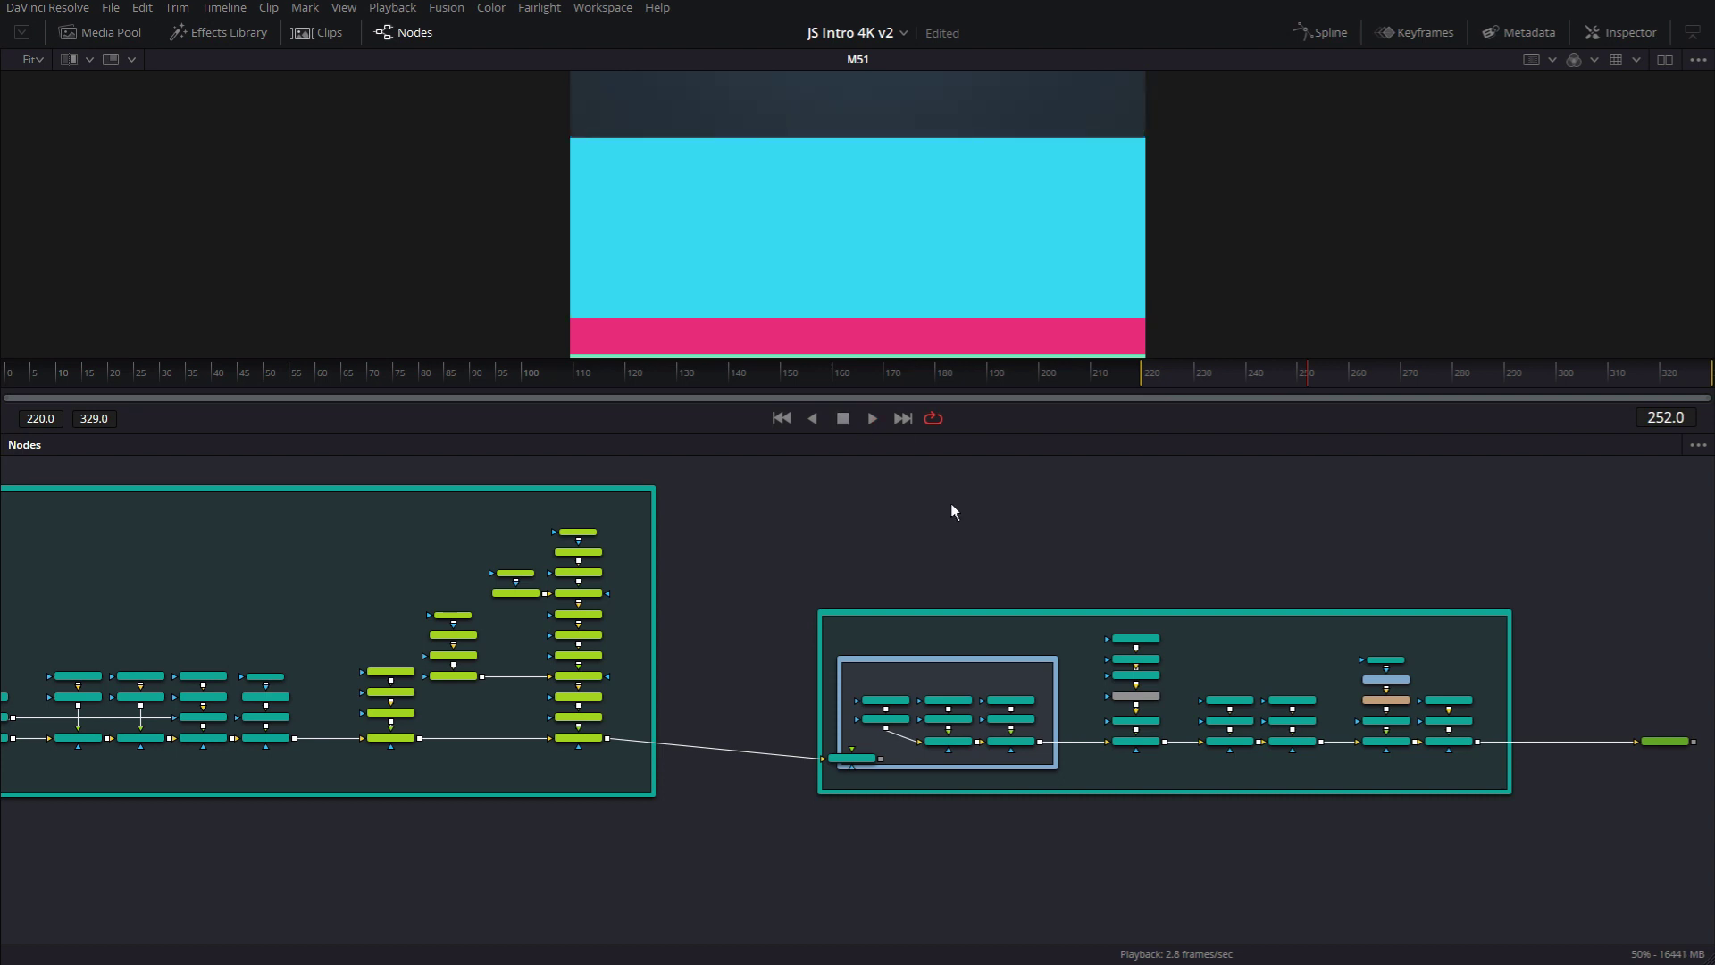